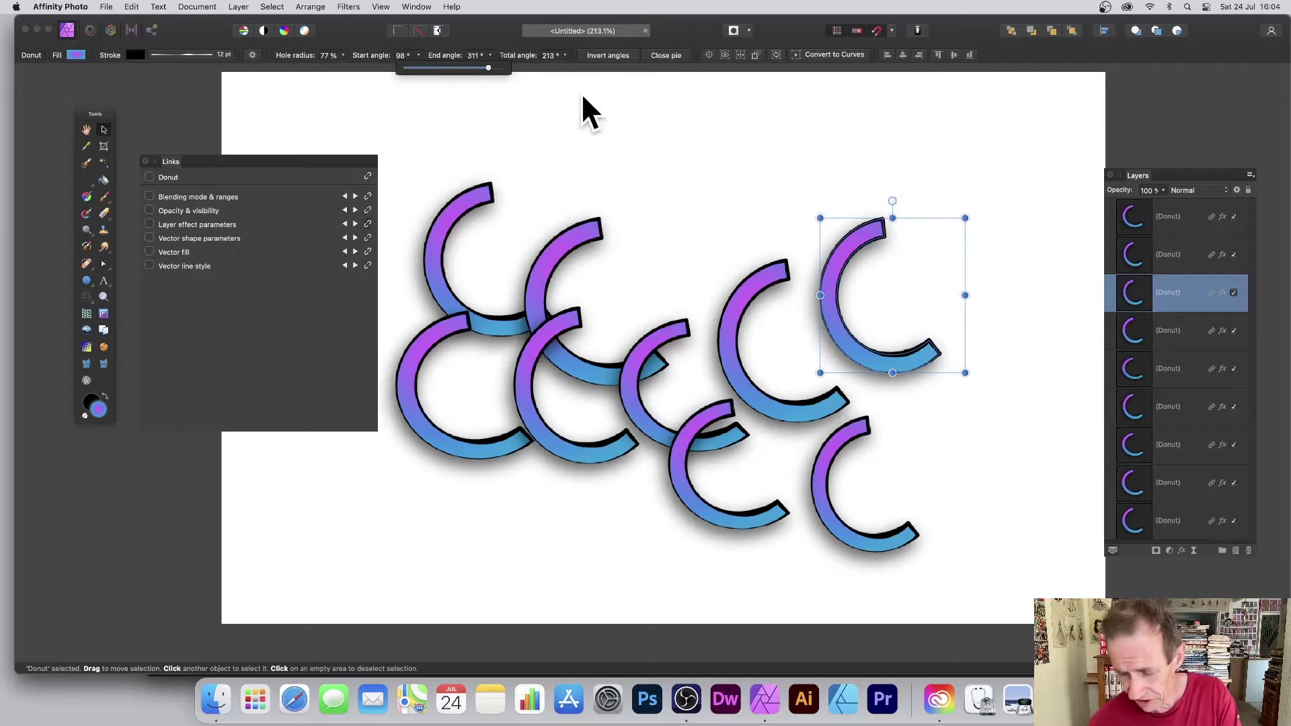
Delete all the donut copies except one and move the remaining donut to the upper middle of the canvas.
key(BackSpace)
key(BackSpace)
key(BackSpace)
key(BackSpace)
key(BackSpace)
key(BackSpace)
key(BackSpace)
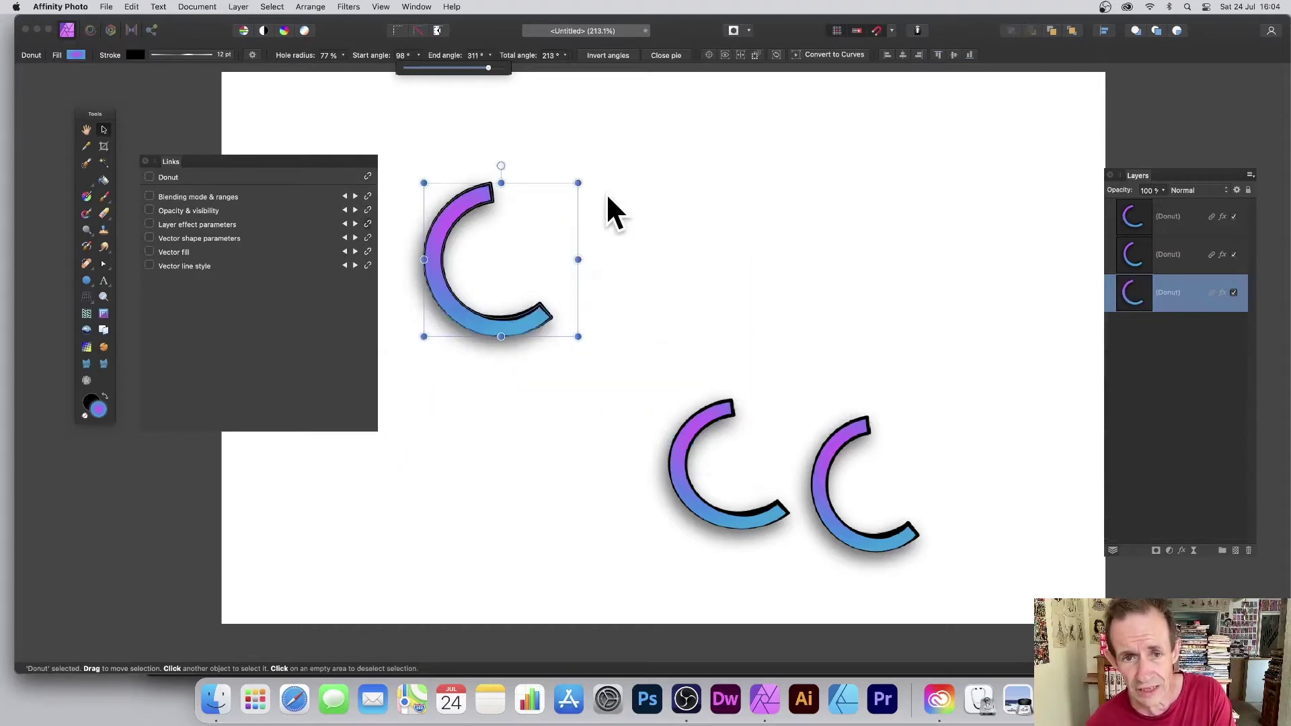
key(BackSpace)
drag(721, 427, 614, 254)
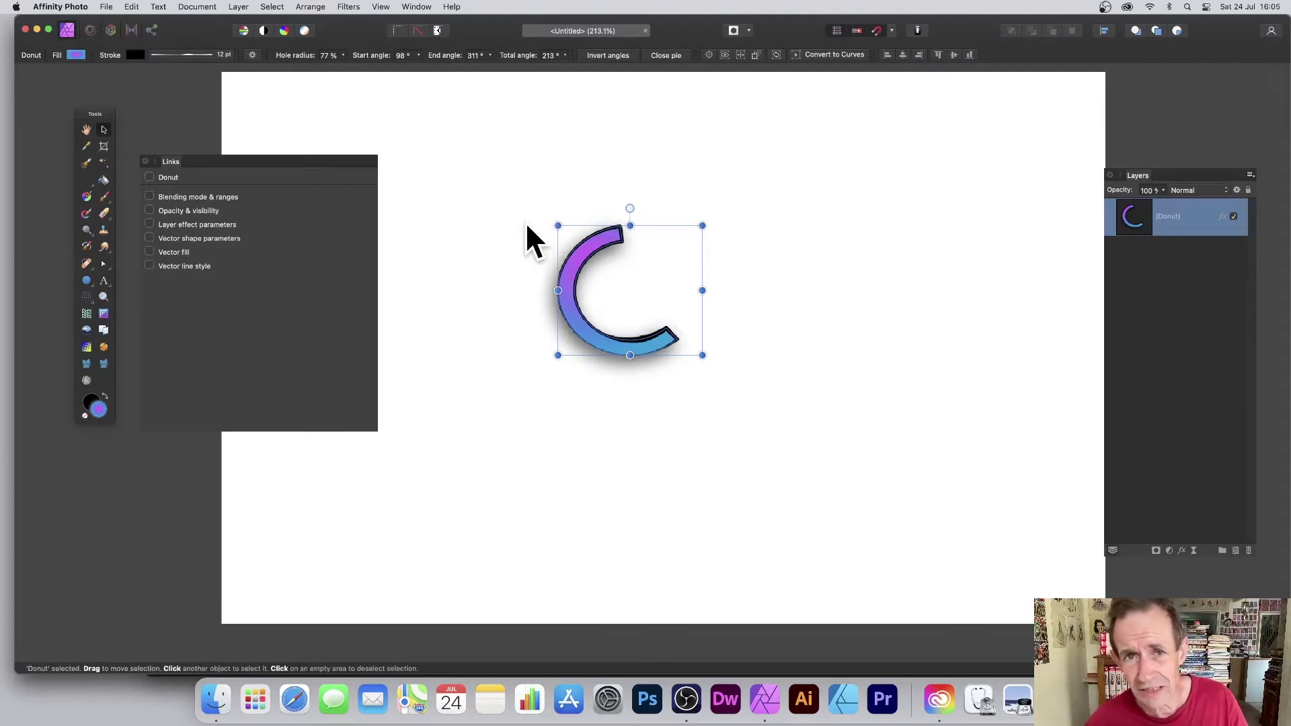
Create multiple linked duplicates of the donut and spread them across the canvas.
click(238, 8)
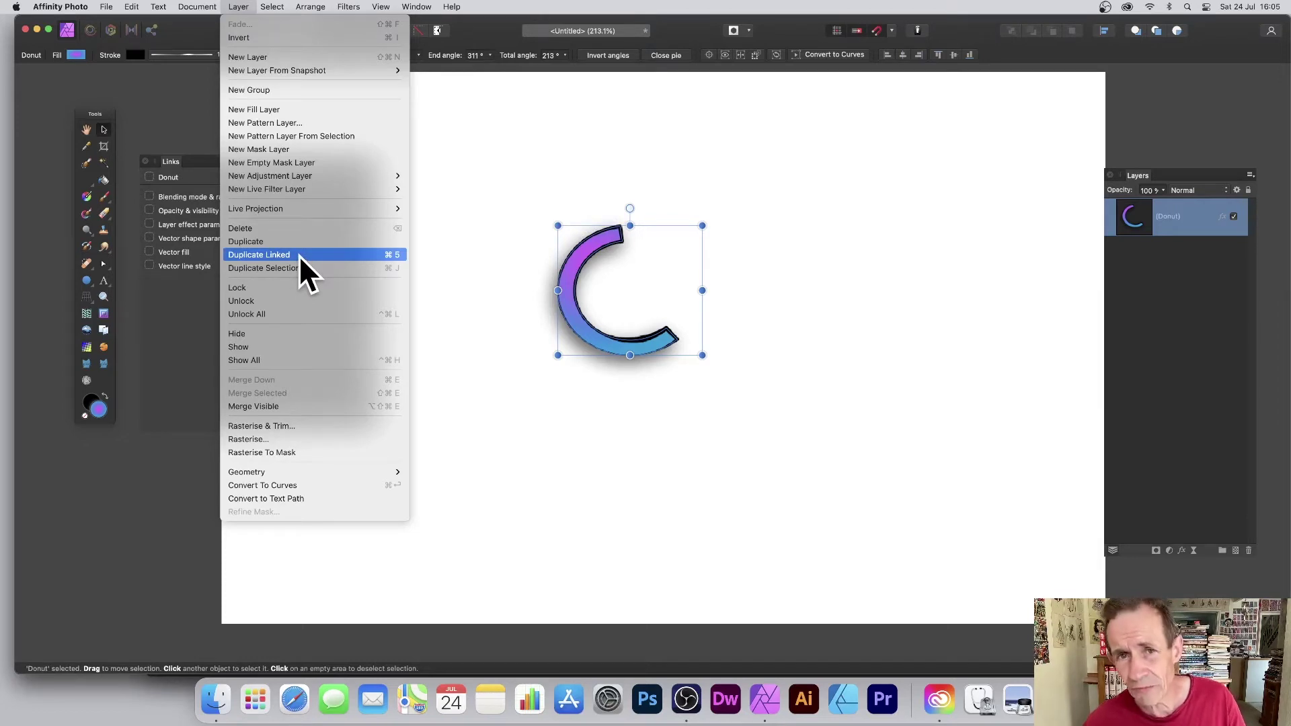
click(624, 274)
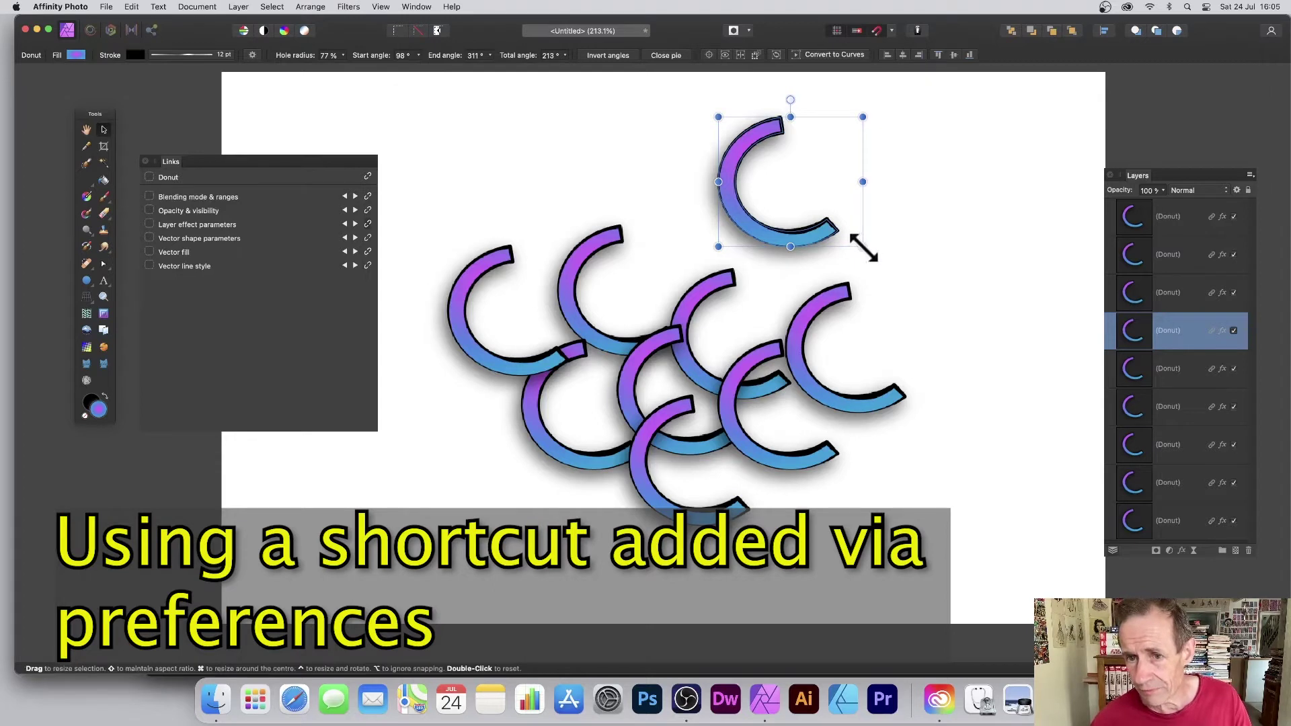
Enlarge the upper-right donut copy, rotate it counter-clockwise and reposition it, keeping the layer list beside it.
drag(864, 248, 940, 325)
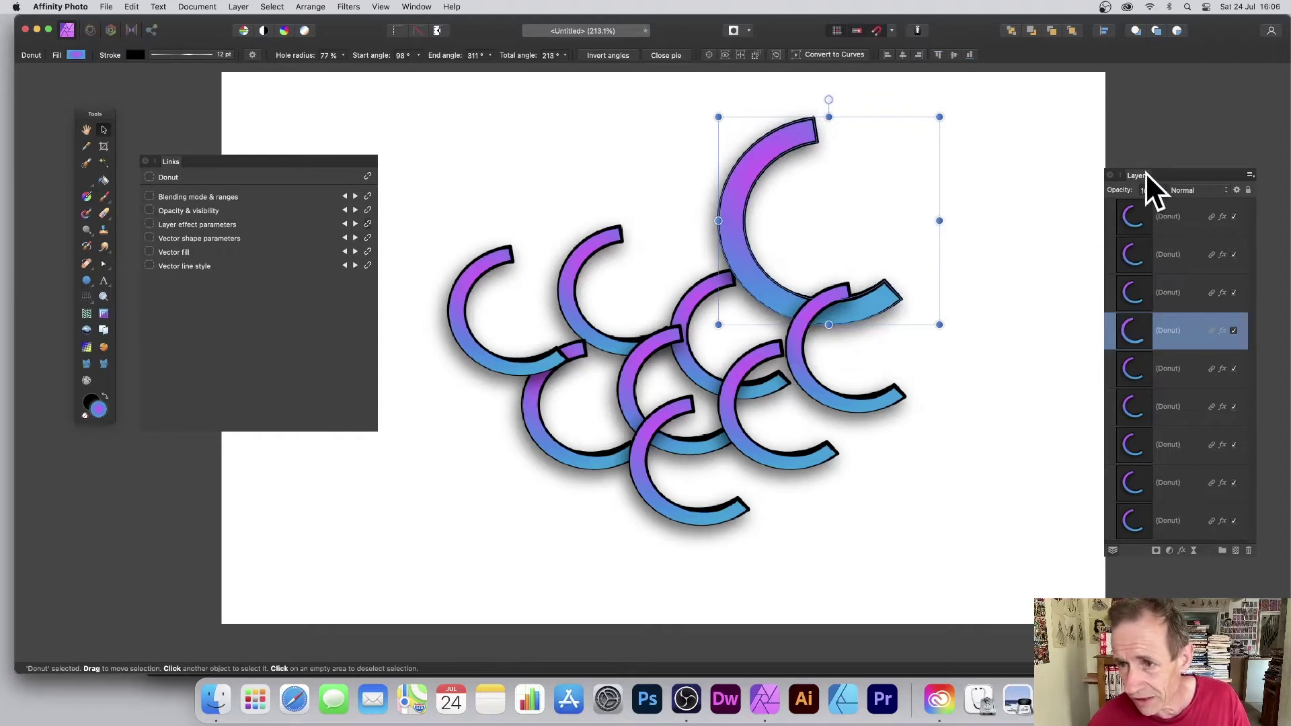
drag(1145, 172, 996, 135)
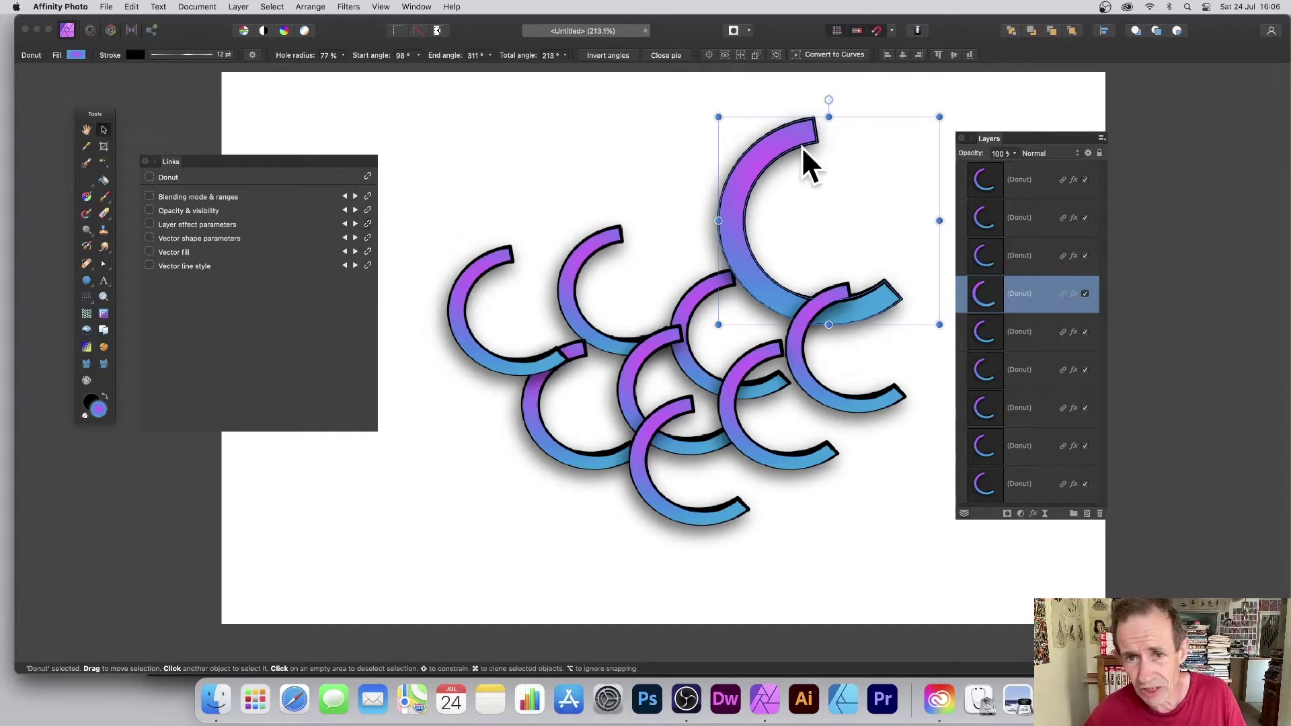
drag(802, 147, 806, 125)
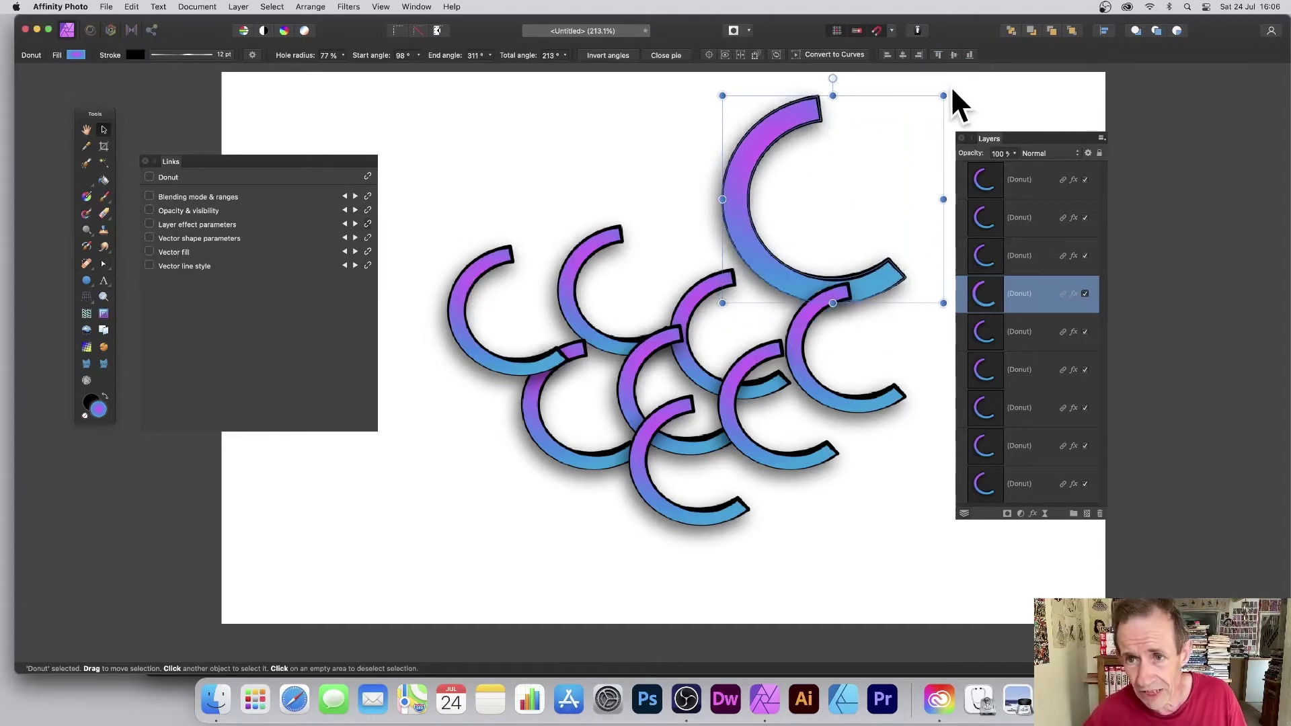
drag(952, 88, 886, 104)
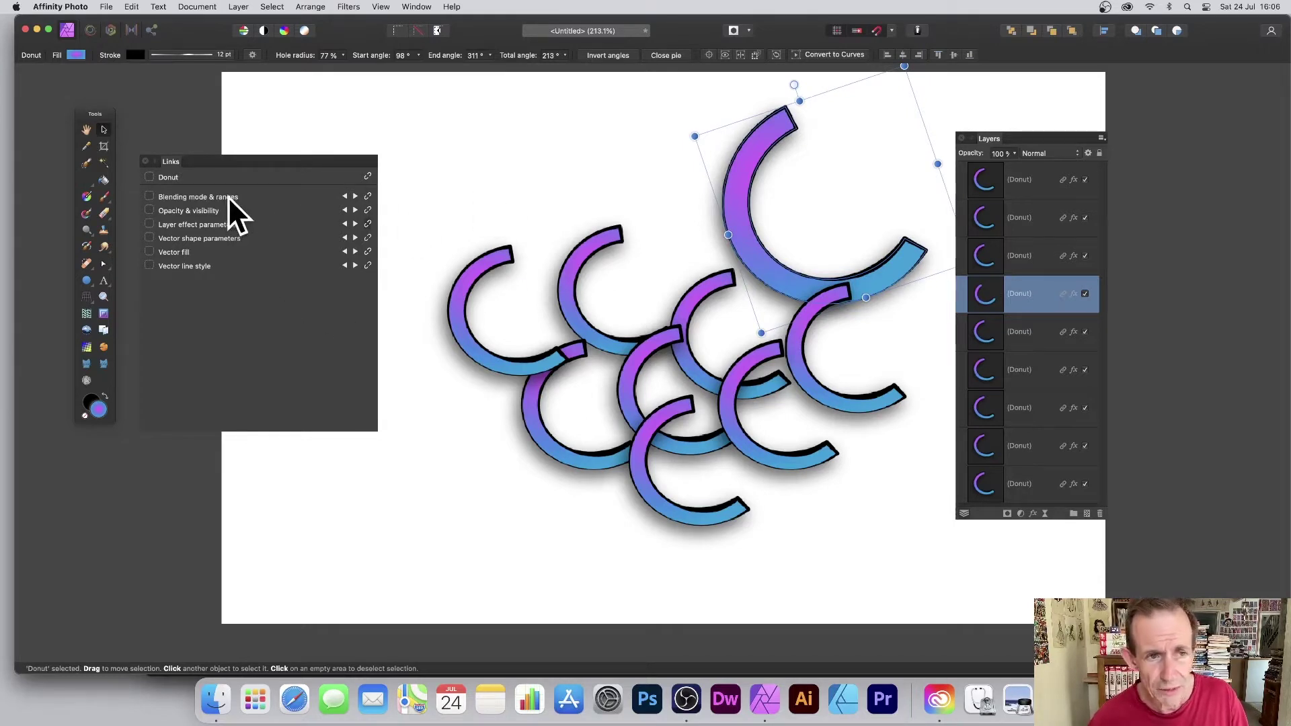
drag(910, 255, 906, 261)
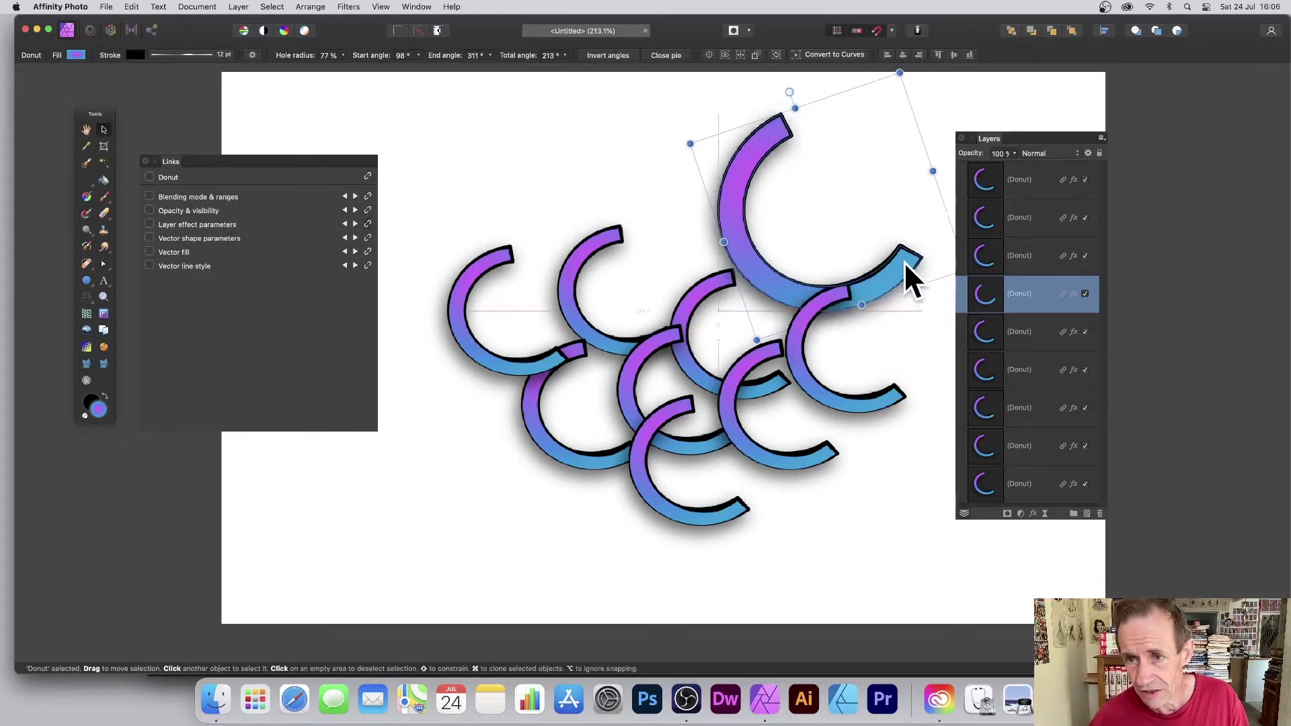
Try out blend modes, opacity and layer visibility on the linked donuts and restore the original settings.
click(1049, 153)
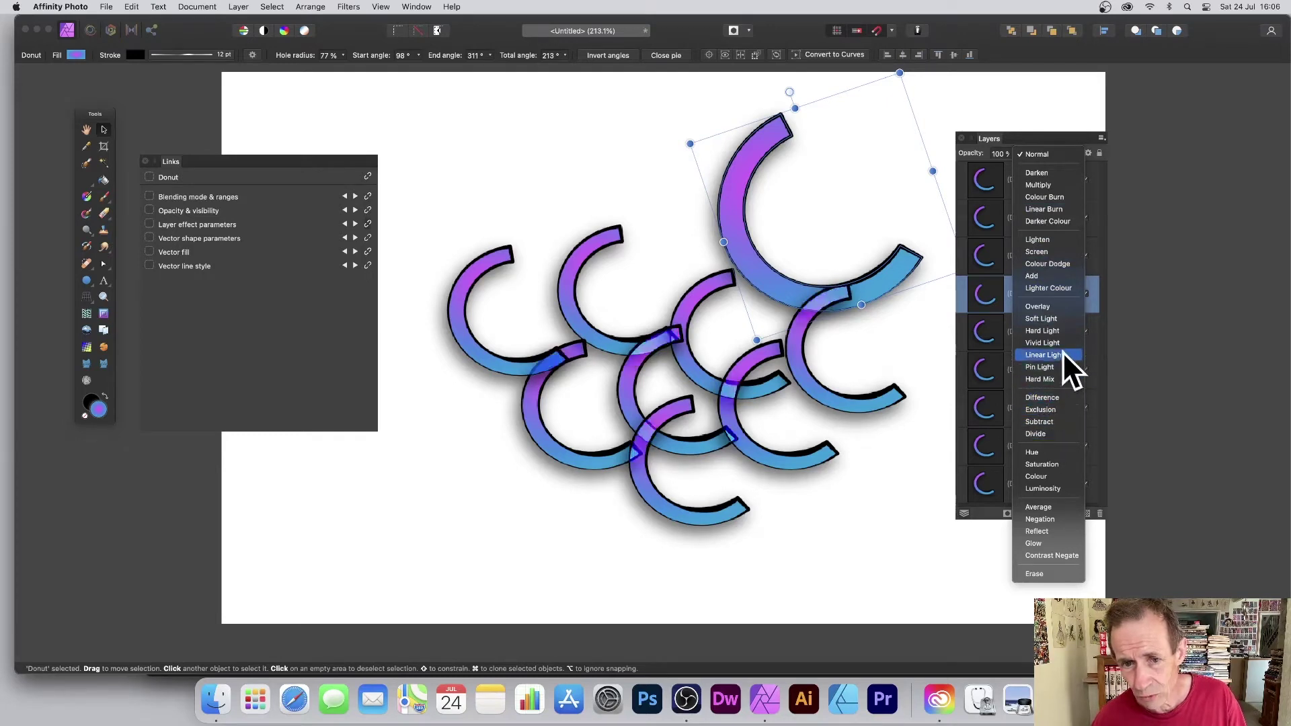
click(1057, 138)
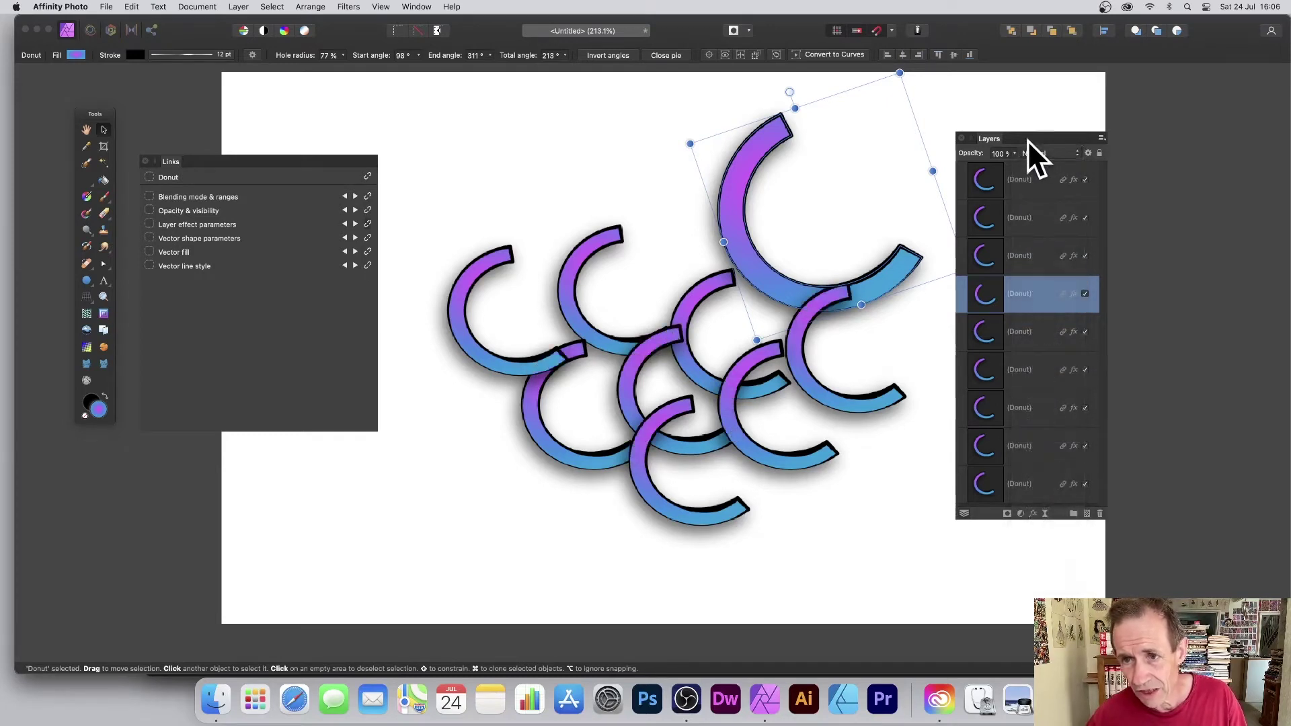
click(1014, 154)
drag(1000, 164, 1027, 164)
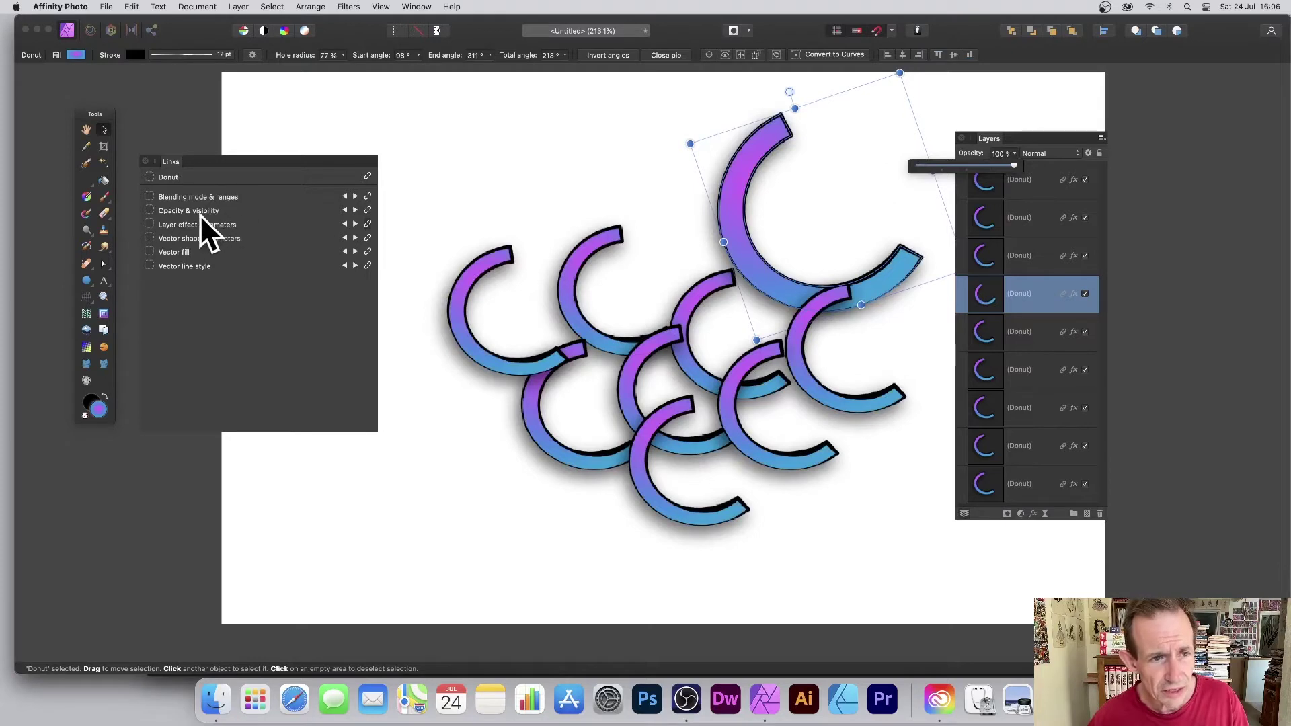
alt+click(1087, 180)
alt+click(1086, 180)
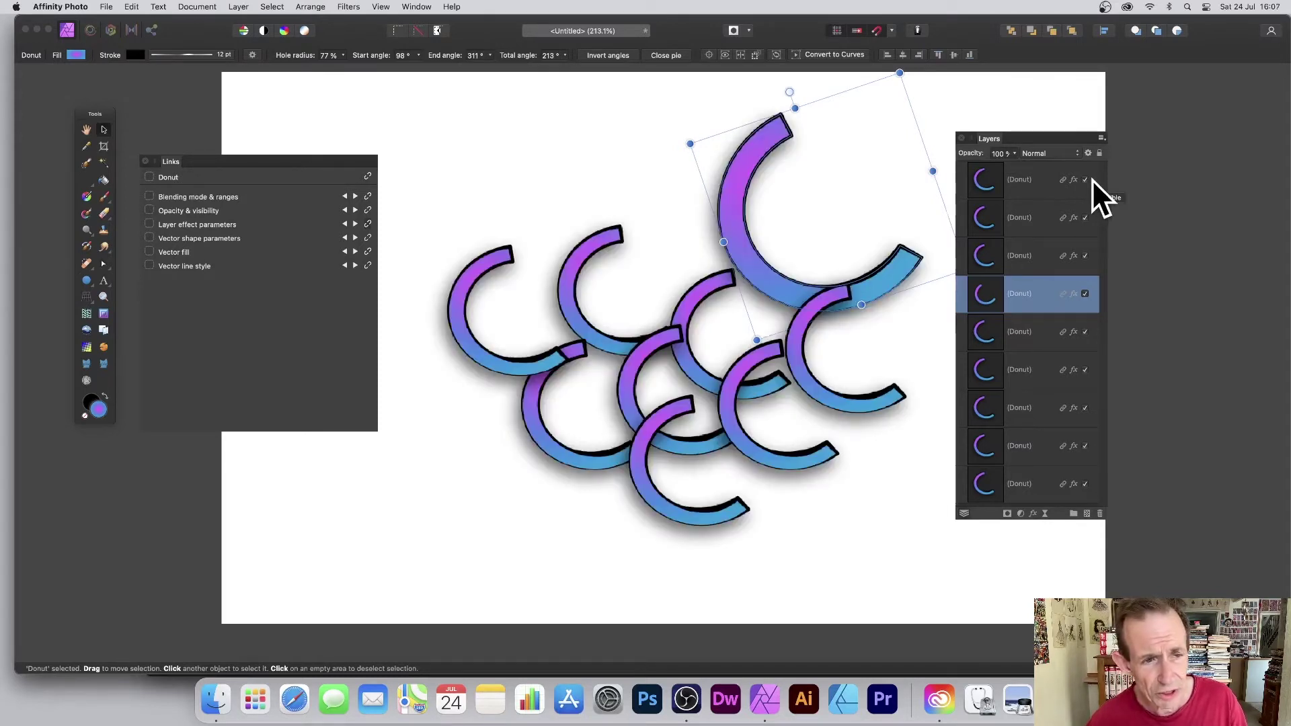
Set the enlarged donut's outer shadow intensity to 54 % and adjust the shadow angle in its layer effects.
click(1033, 514)
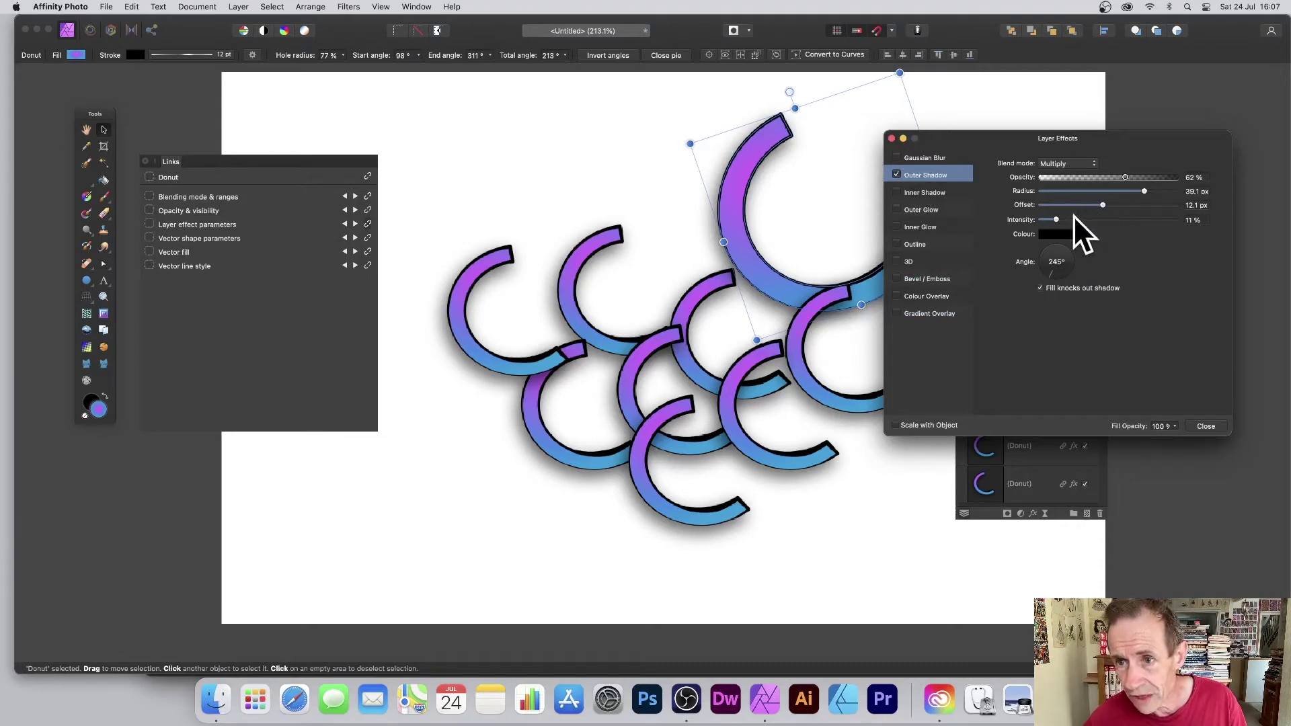
drag(1074, 218, 1117, 220)
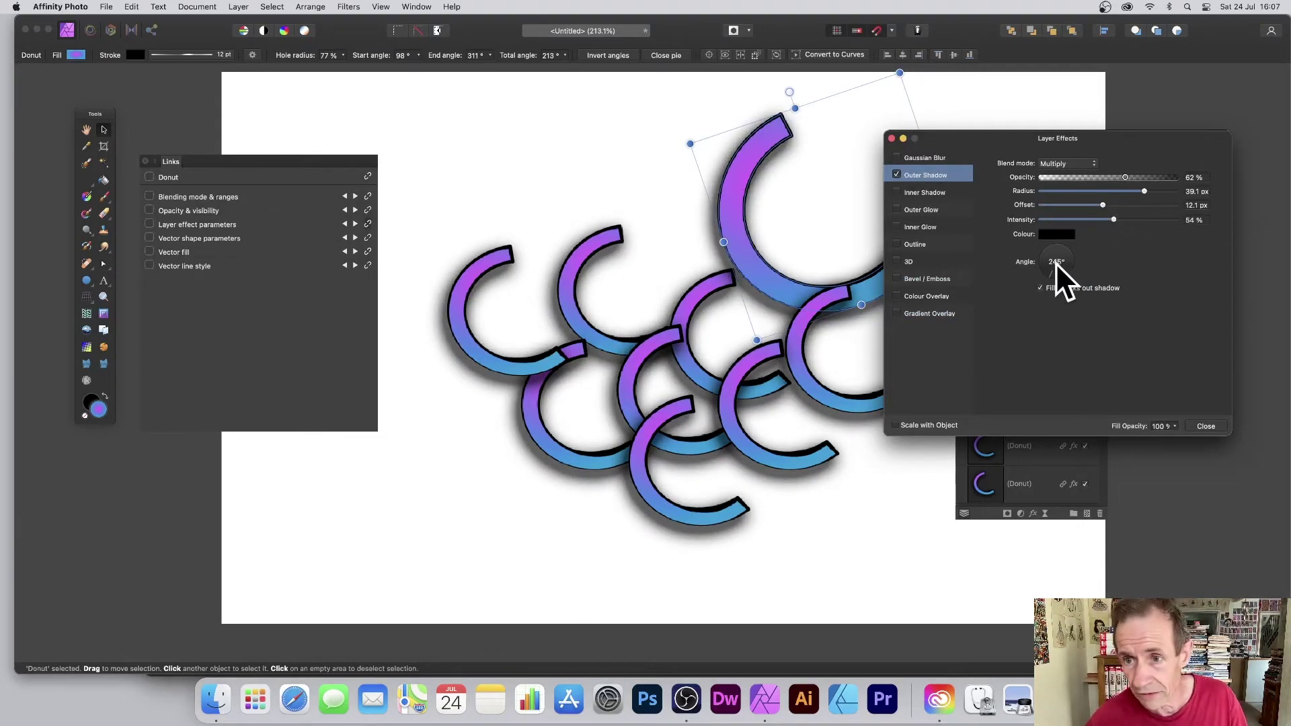
mouse_move(1055, 263)
mouse_down()
mouse_move(1055, 240)
mouse_move(1069, 263)
mouse_up()
key(Return)
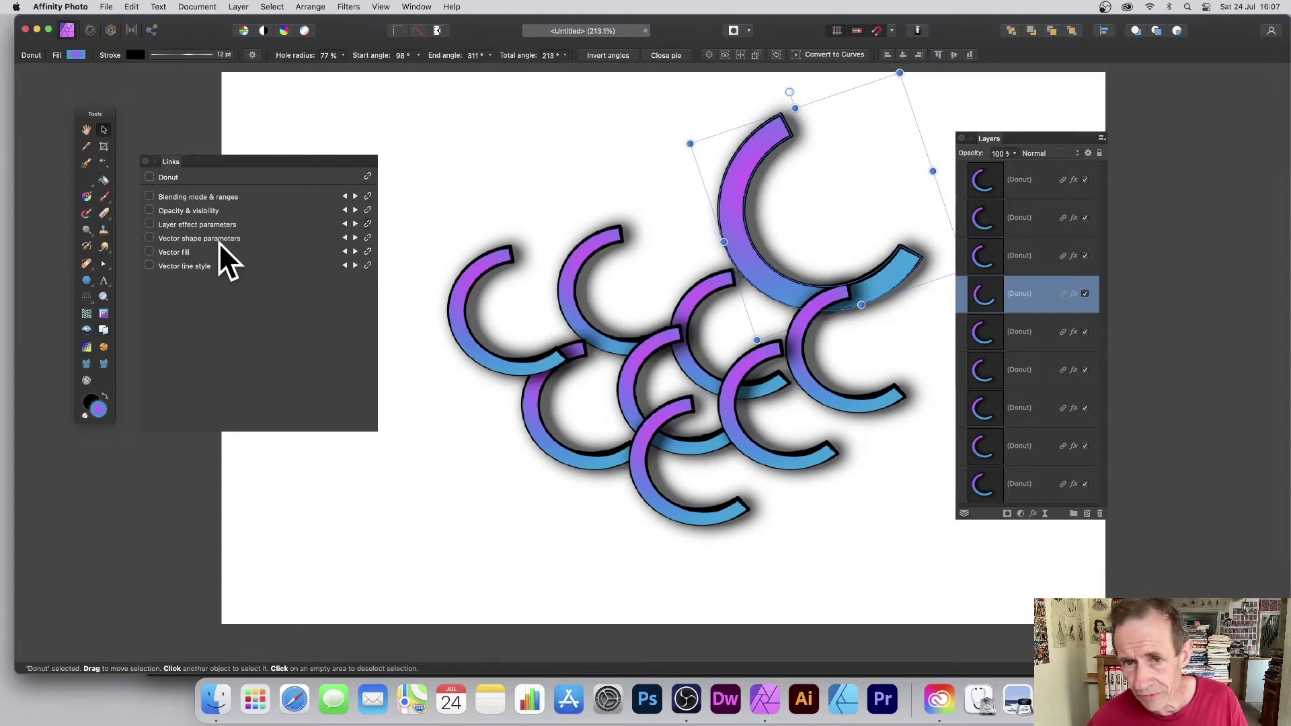
Set the donut's hole radius to 40 % and its end angle to 258°.
click(341, 55)
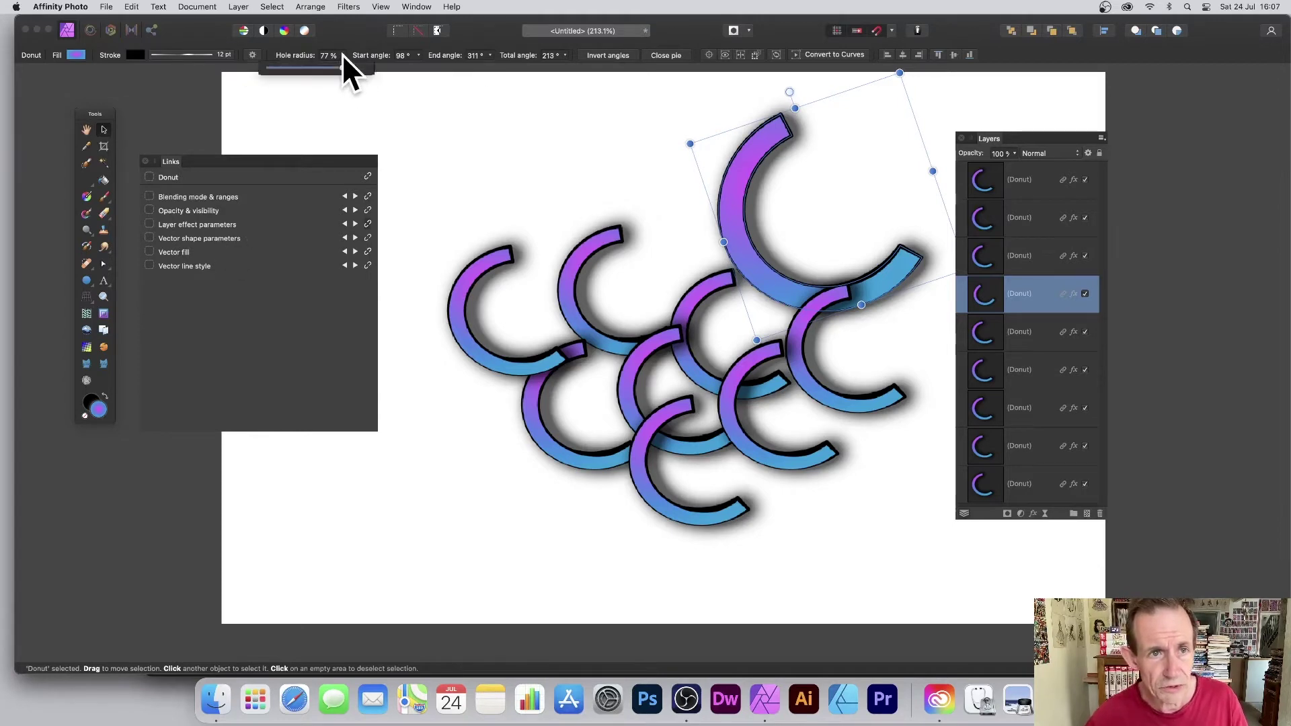
drag(341, 68, 307, 68)
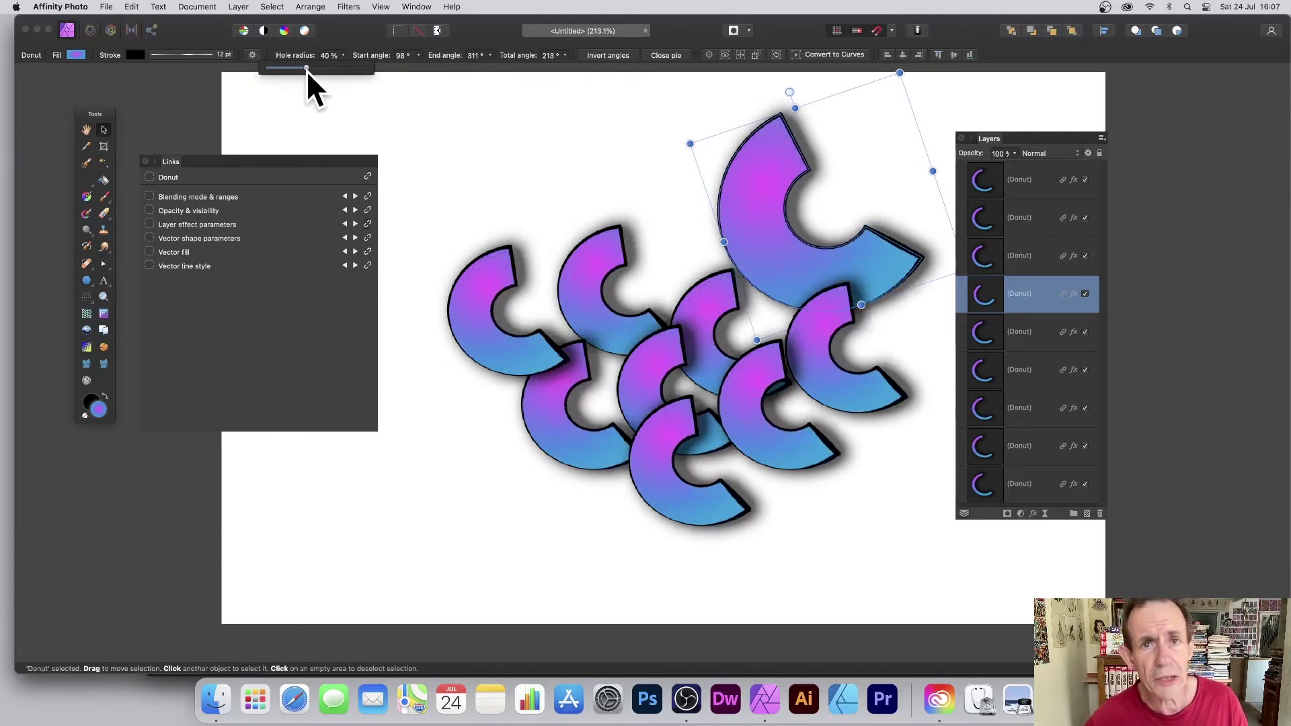
click(489, 55)
drag(486, 66, 475, 67)
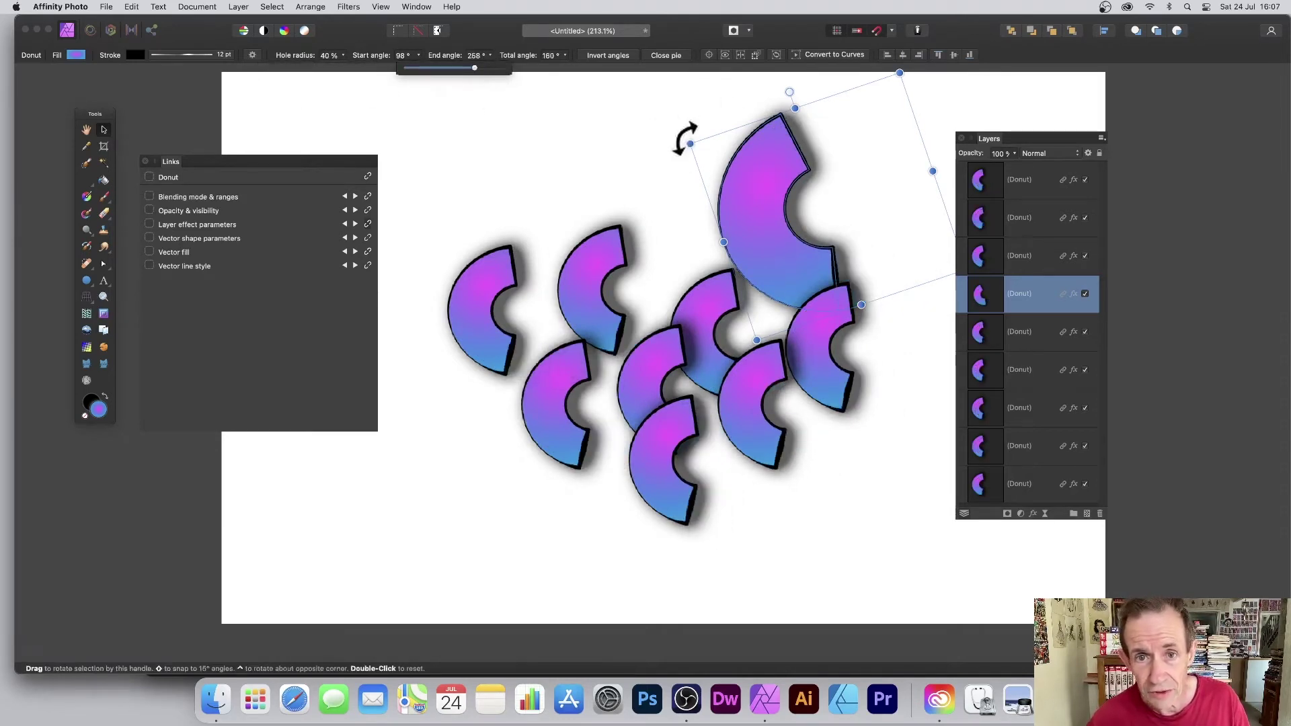
Rotate the large donut clockwise until nearly upright and set its total angle to 333°.
drag(684, 139, 706, 106)
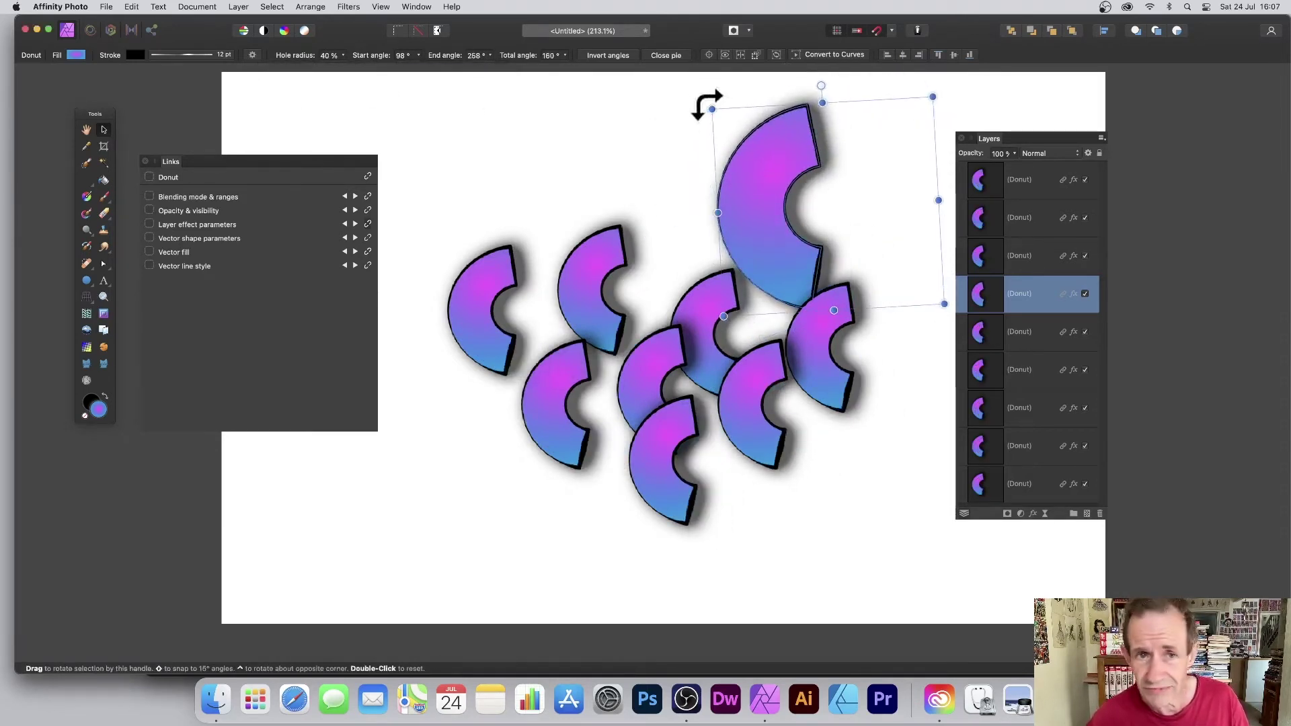
click(565, 55)
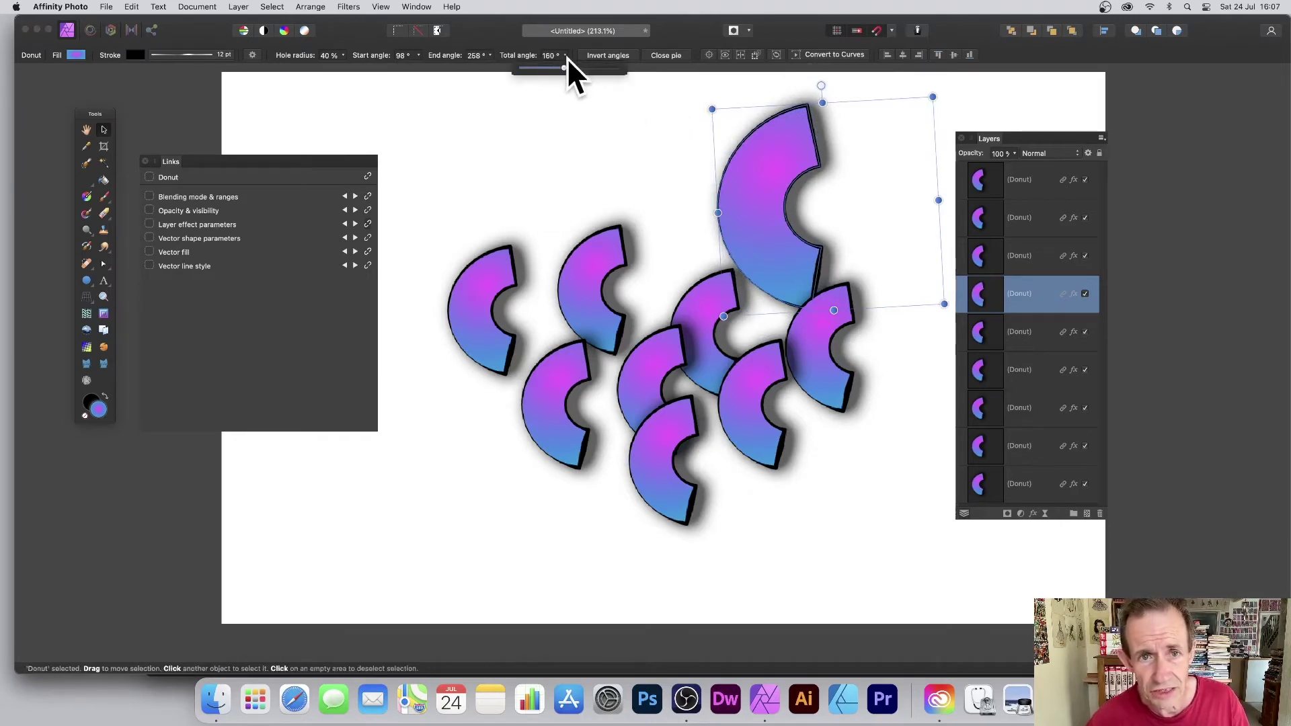
drag(565, 67, 609, 70)
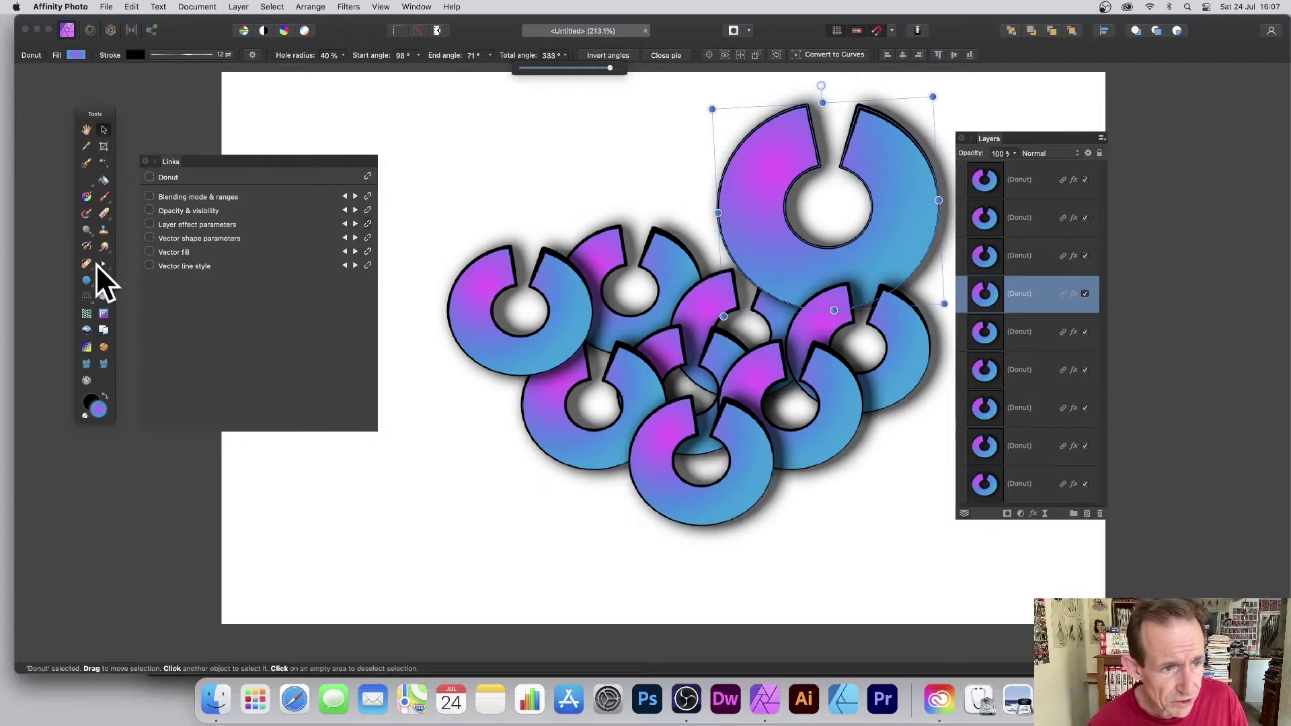
Make the large donut's fill a linear gradient running across it from magenta on its left to blue on its right.
click(86, 197)
drag(773, 172, 848, 272)
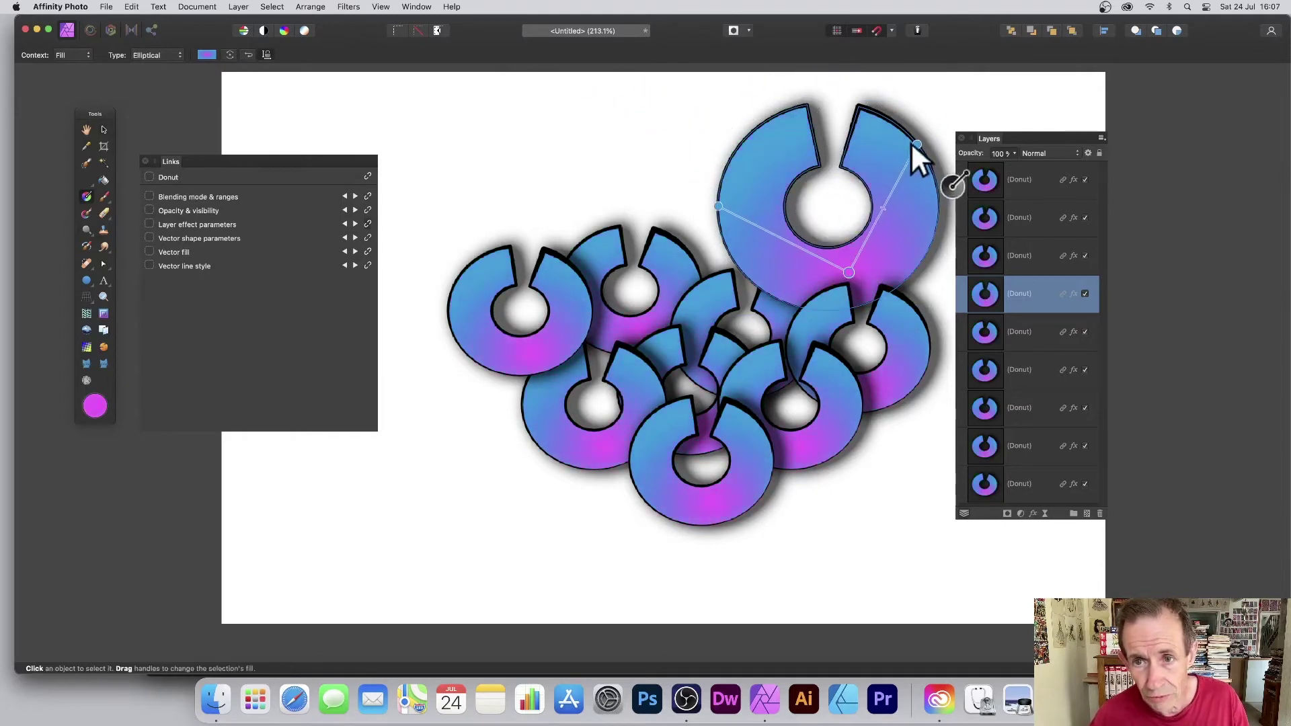
click(146, 55)
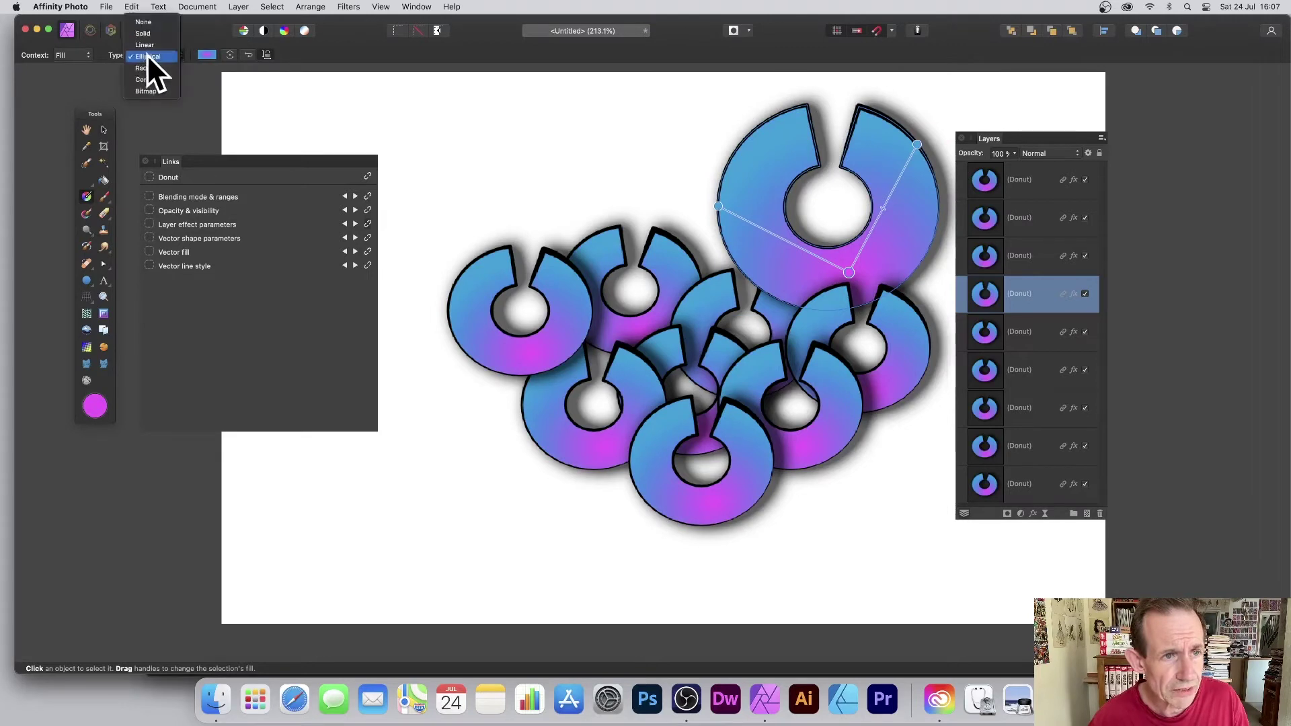
click(148, 46)
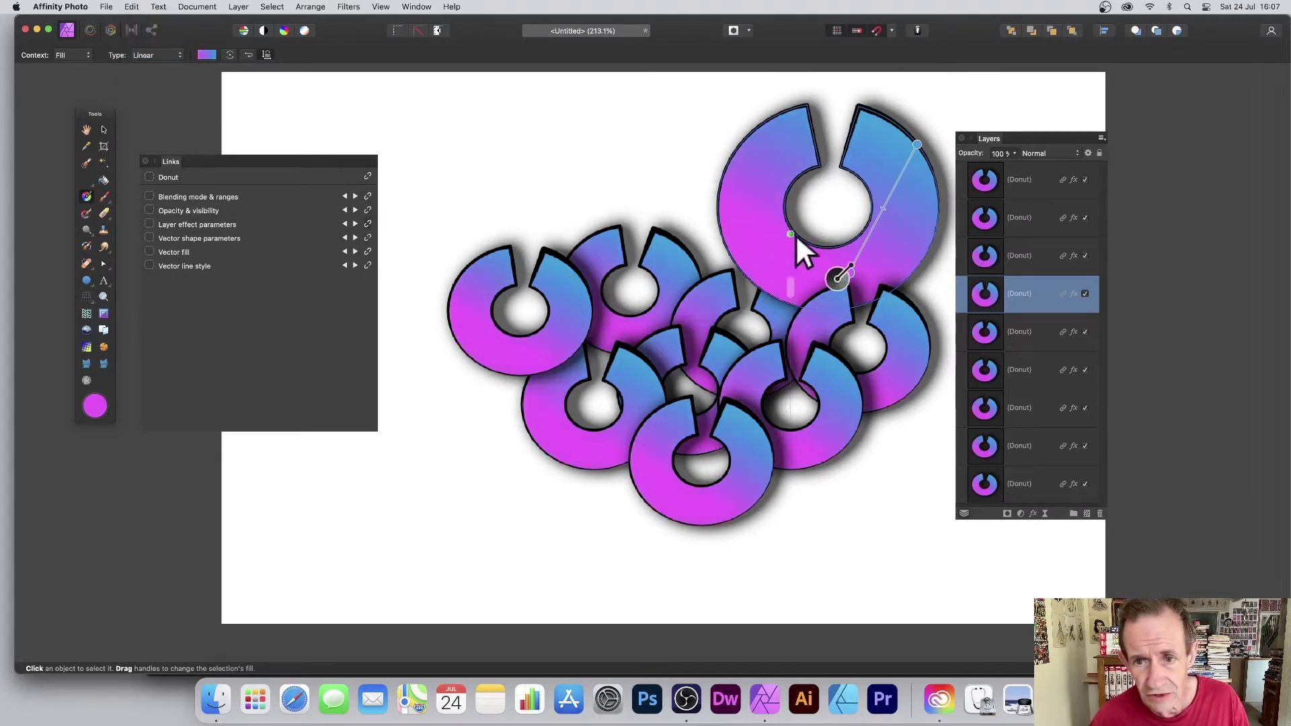
drag(849, 273, 736, 189)
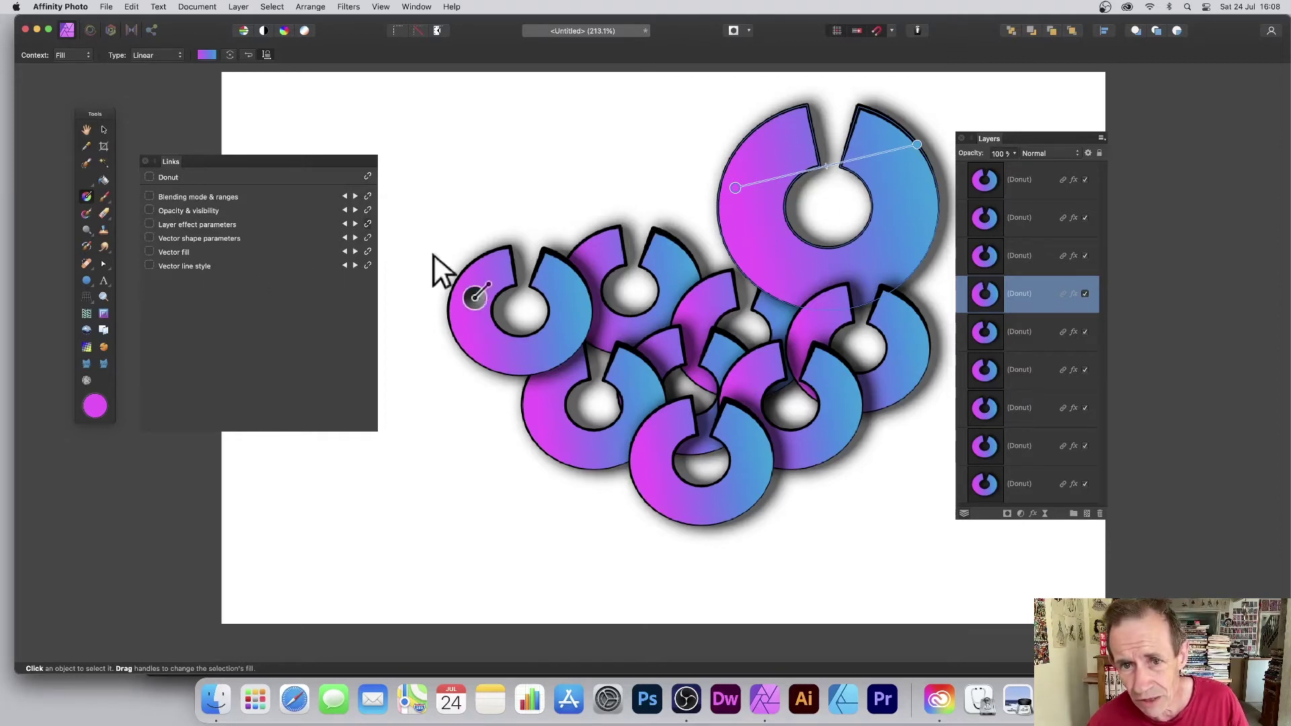
drag(918, 144, 881, 194)
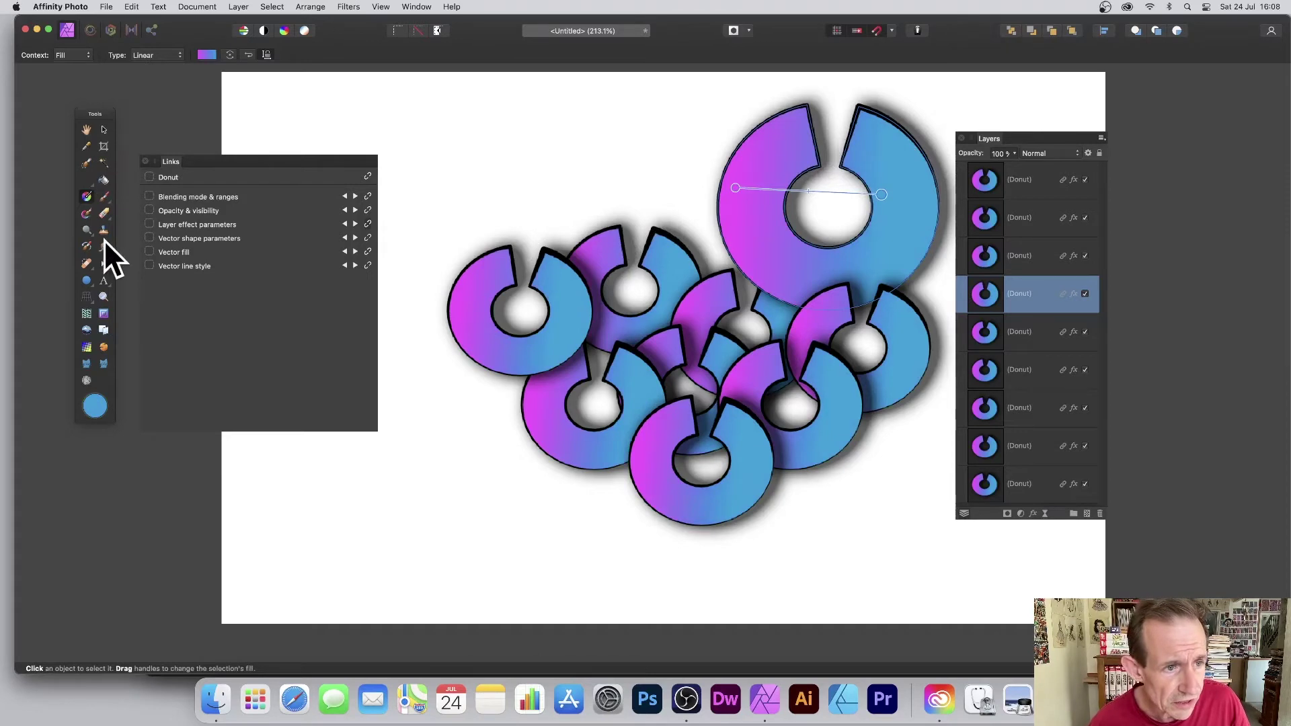
Recolour the donut's stroke red.
click(87, 280)
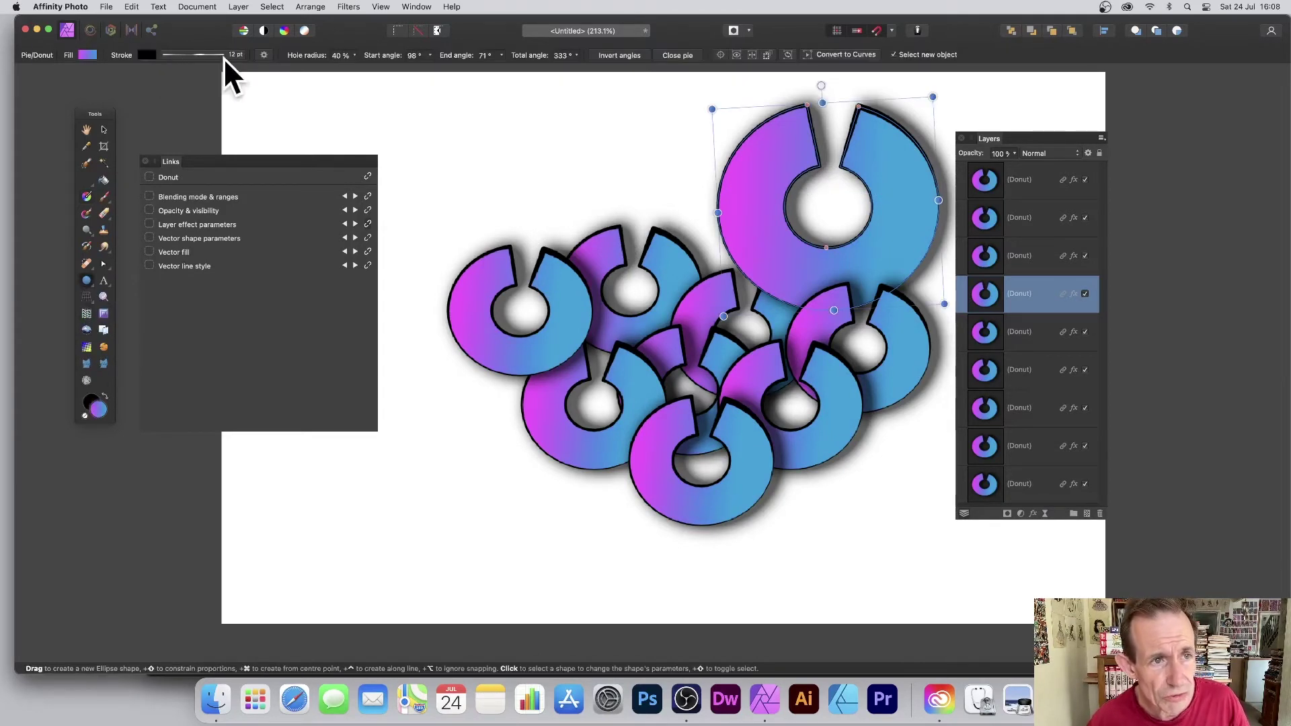
click(145, 55)
mouse_move(222, 130)
mouse_down()
mouse_move(205, 136)
mouse_move(241, 136)
mouse_up()
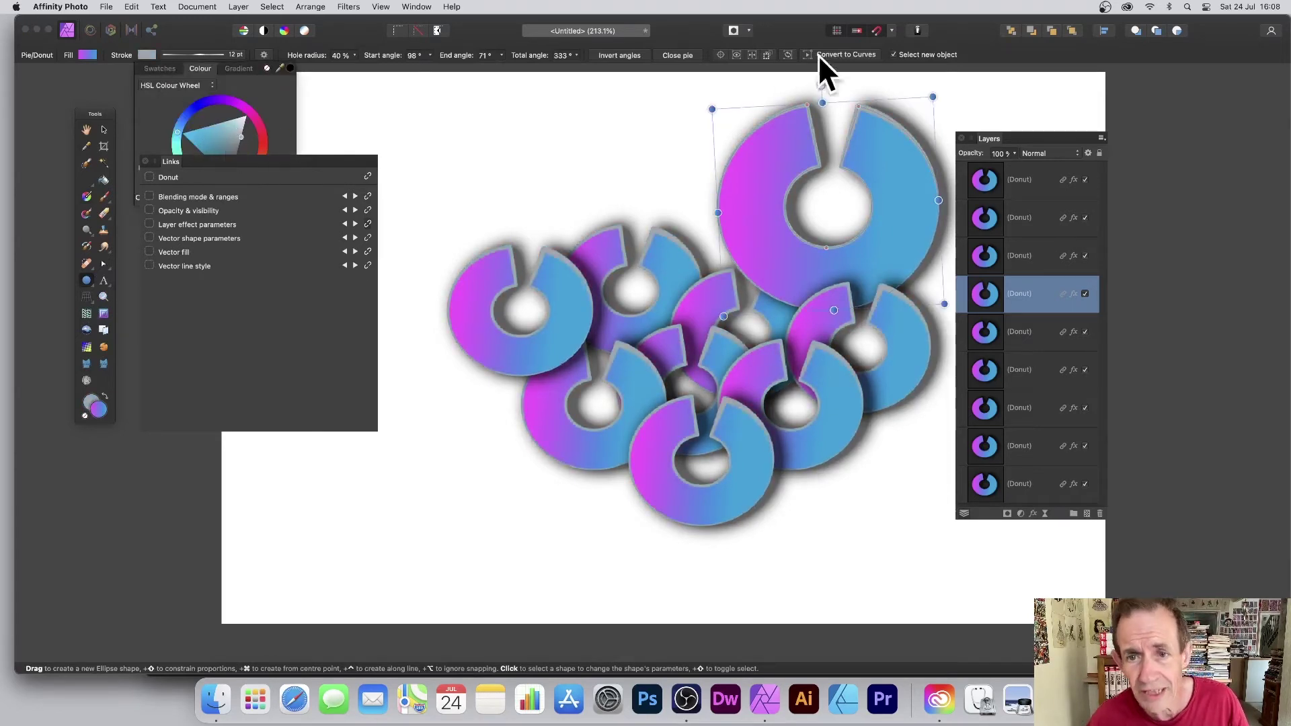
click(257, 126)
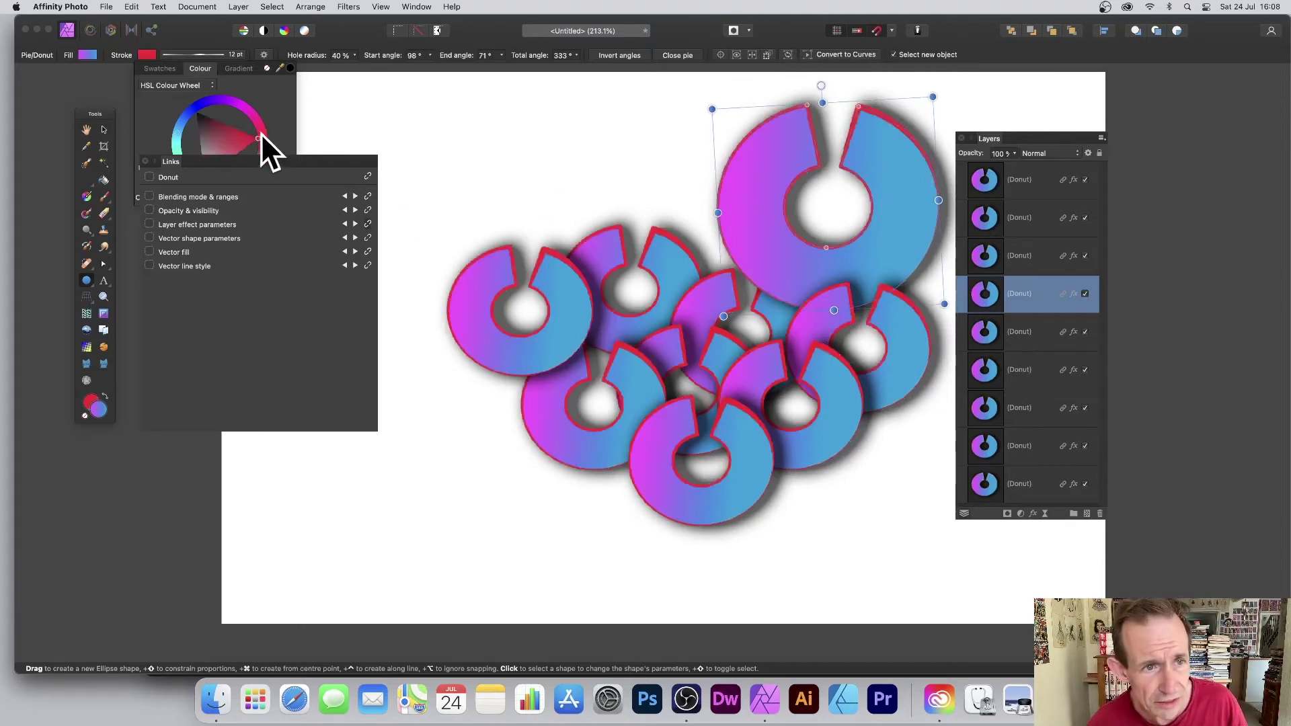
Set the donut's stroke width to 48 pt and shift the low point of its pressure profile slightly.
click(203, 54)
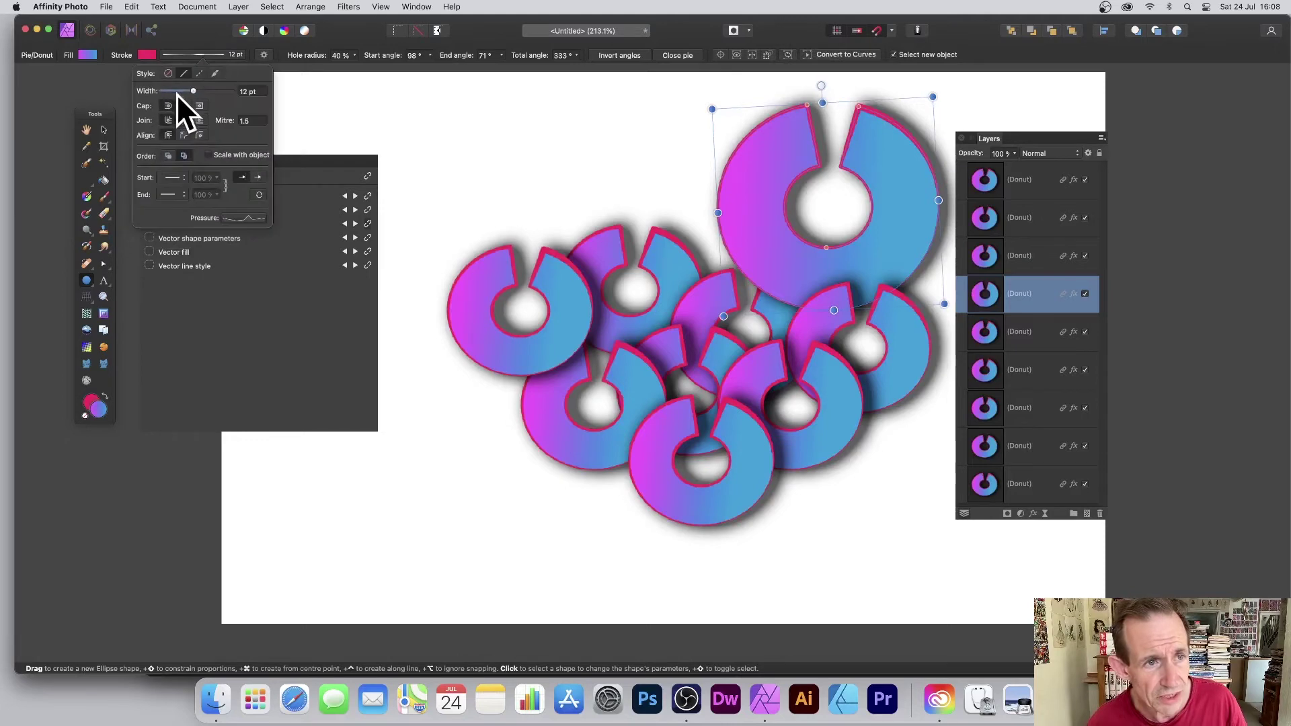
drag(193, 91, 225, 92)
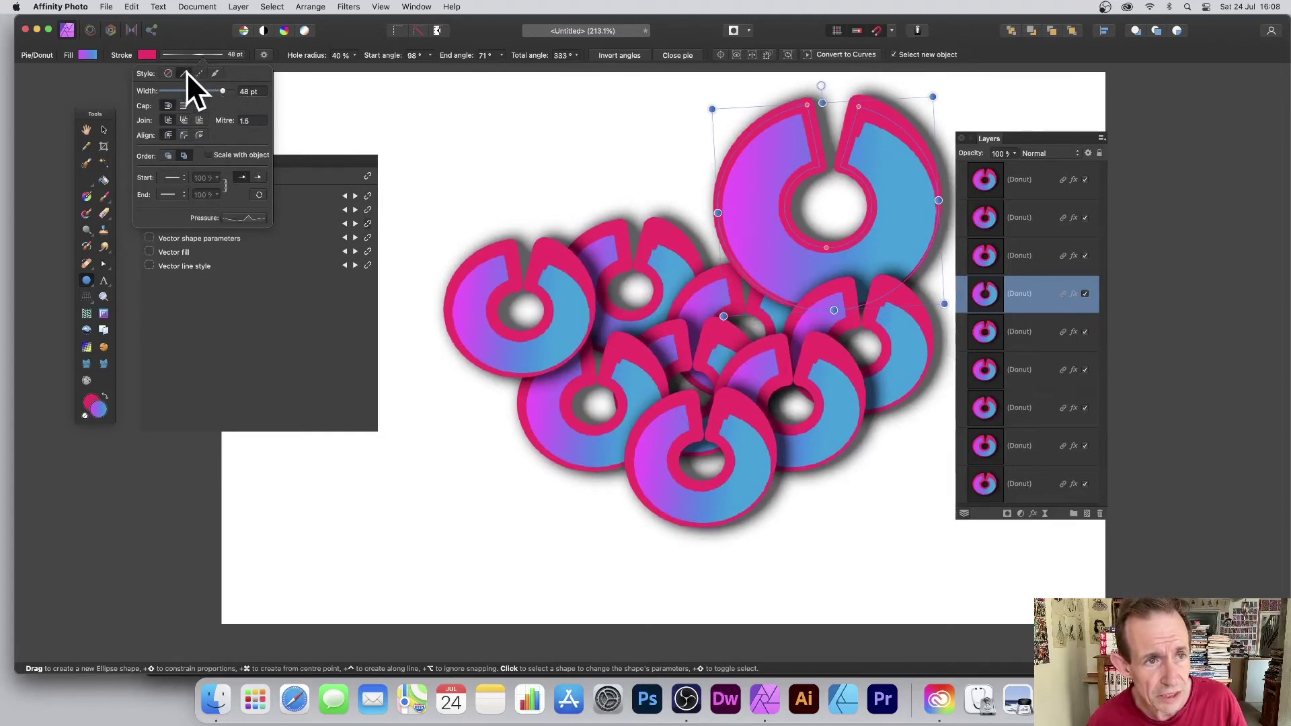
click(233, 216)
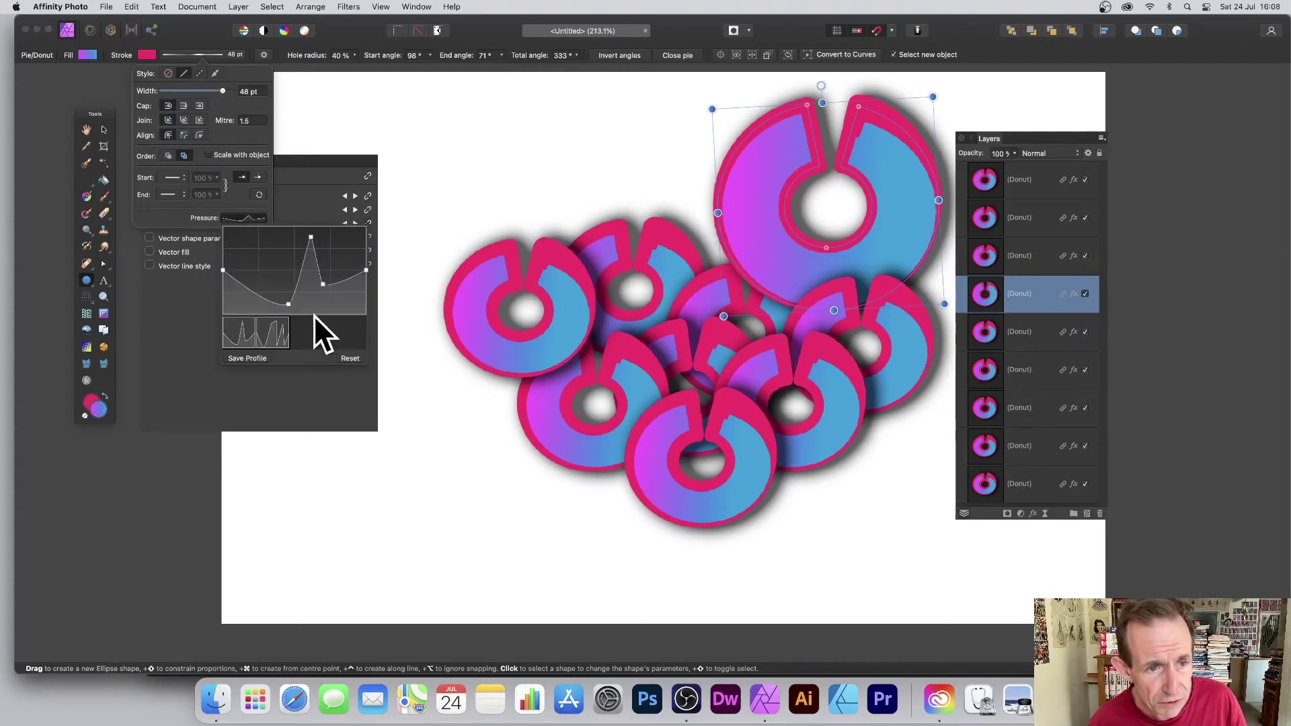
mouse_move(287, 303)
mouse_down()
mouse_move(275, 244)
mouse_move(276, 300)
mouse_up()
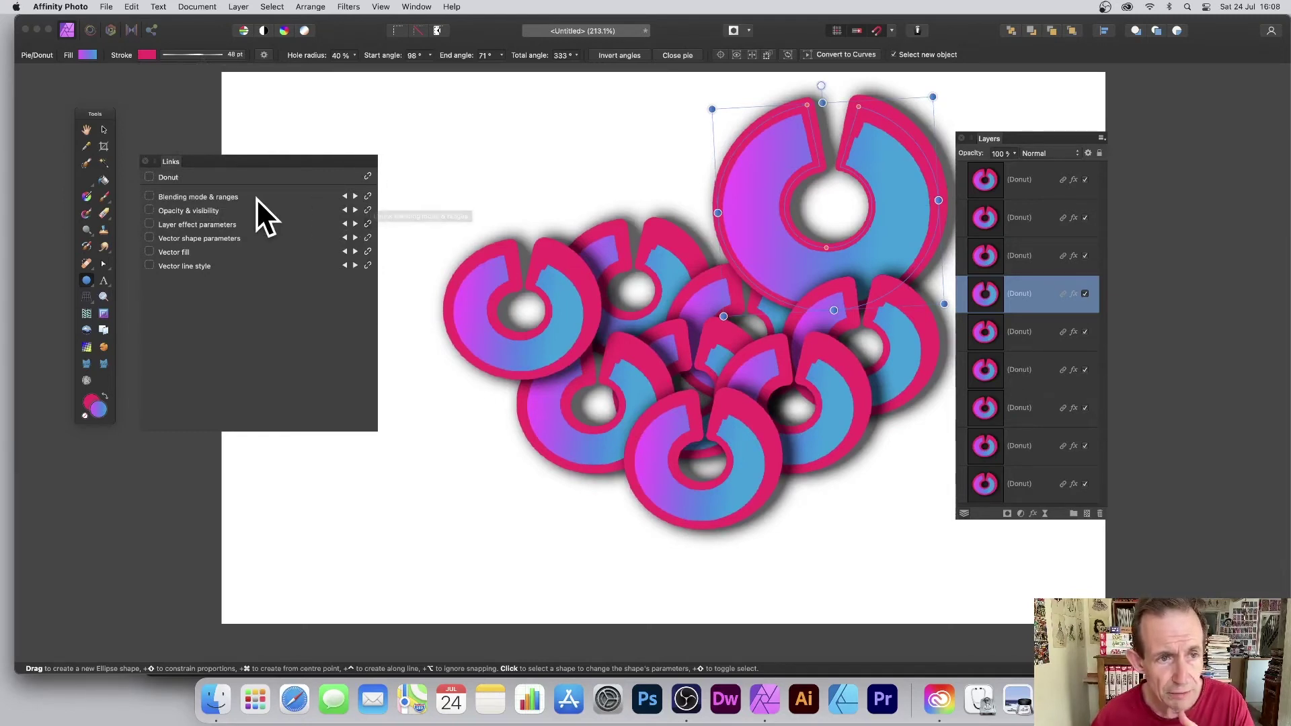
Unlink the Blending mode & ranges attribute of the selected large donut.
click(368, 195)
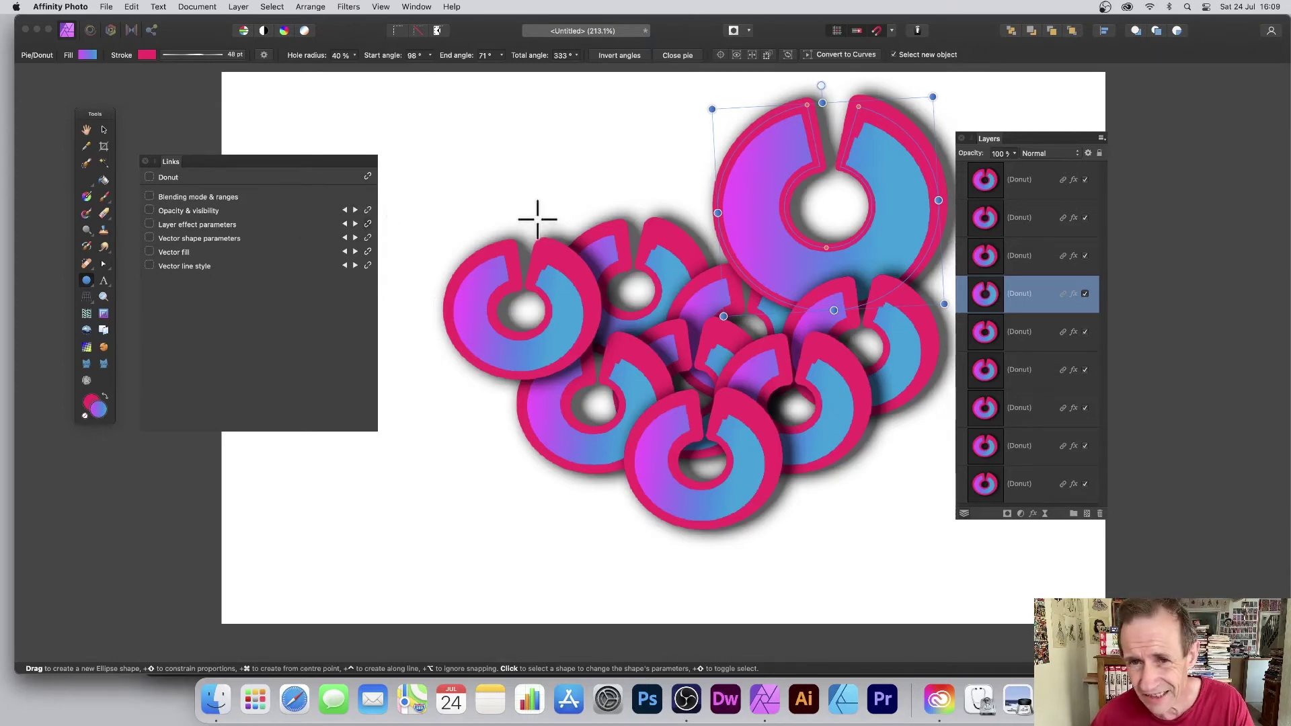
Preview alternative blend modes on the selected large donut without applying one.
click(1039, 152)
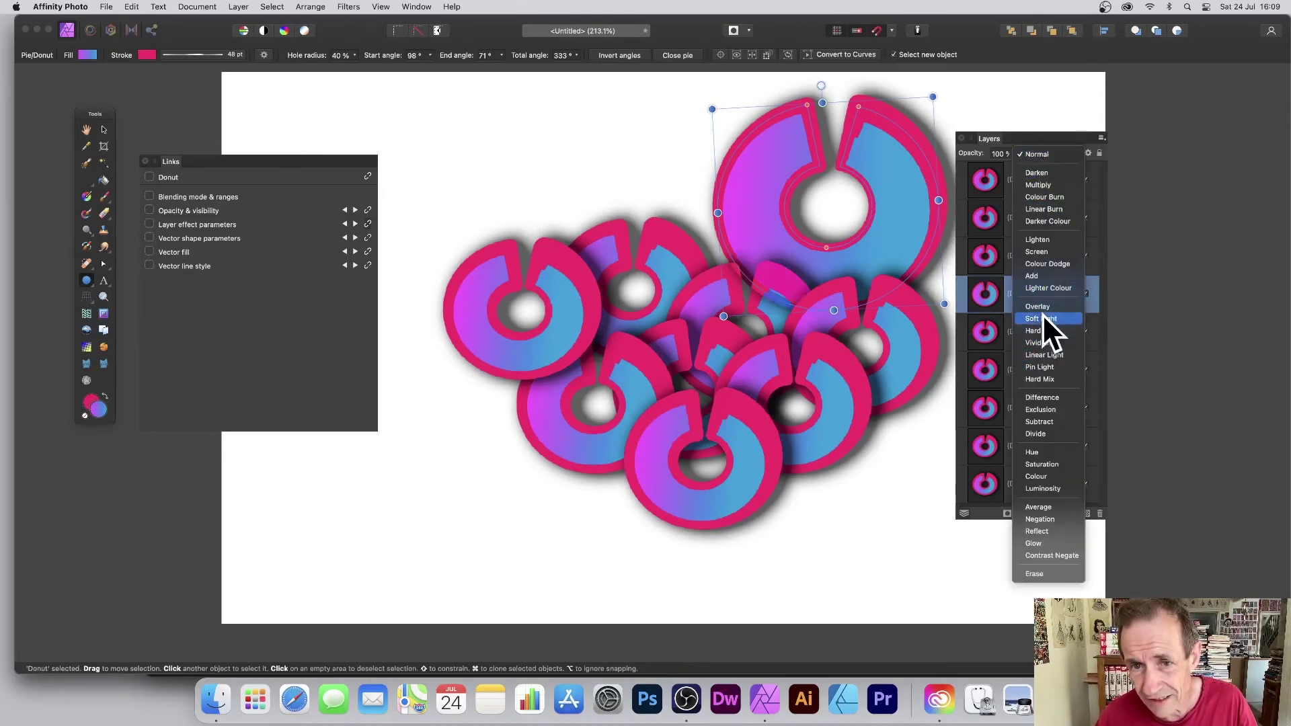
click(978, 260)
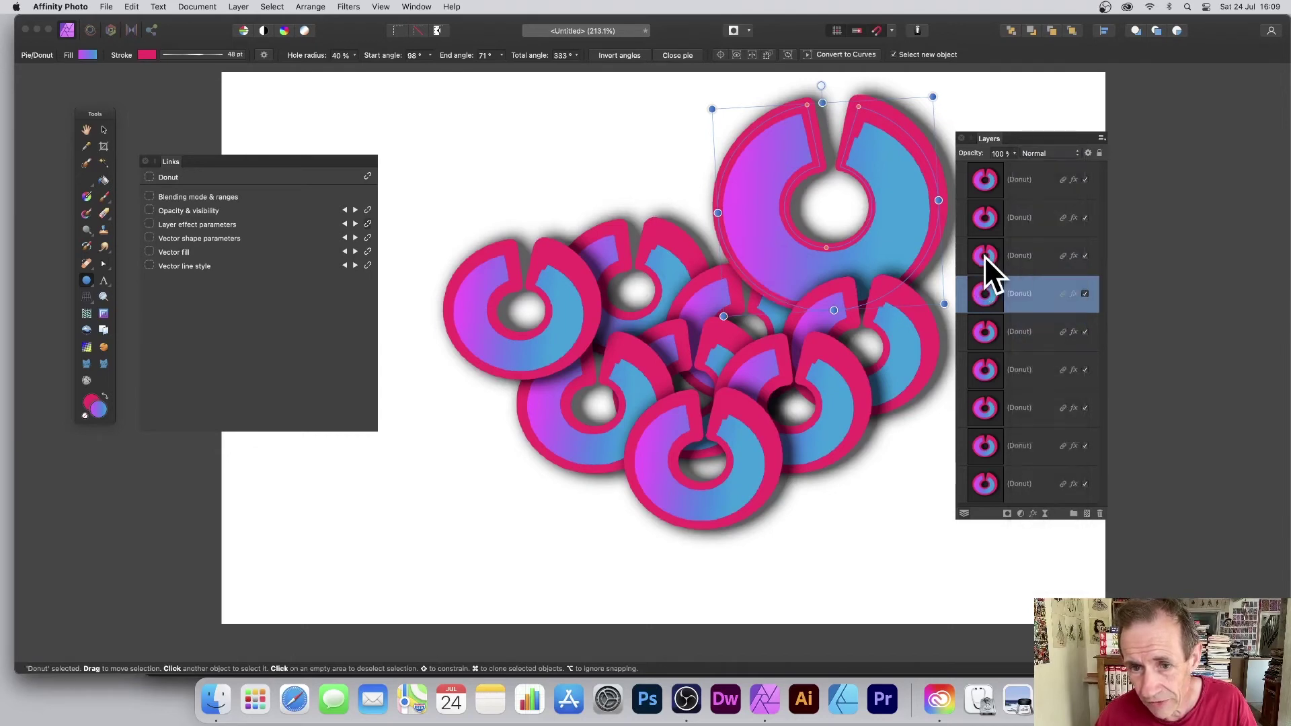
Select the smaller donut just below the large one and cycle through all the donuts sharing its Blending mode & ranges link.
click(983, 255)
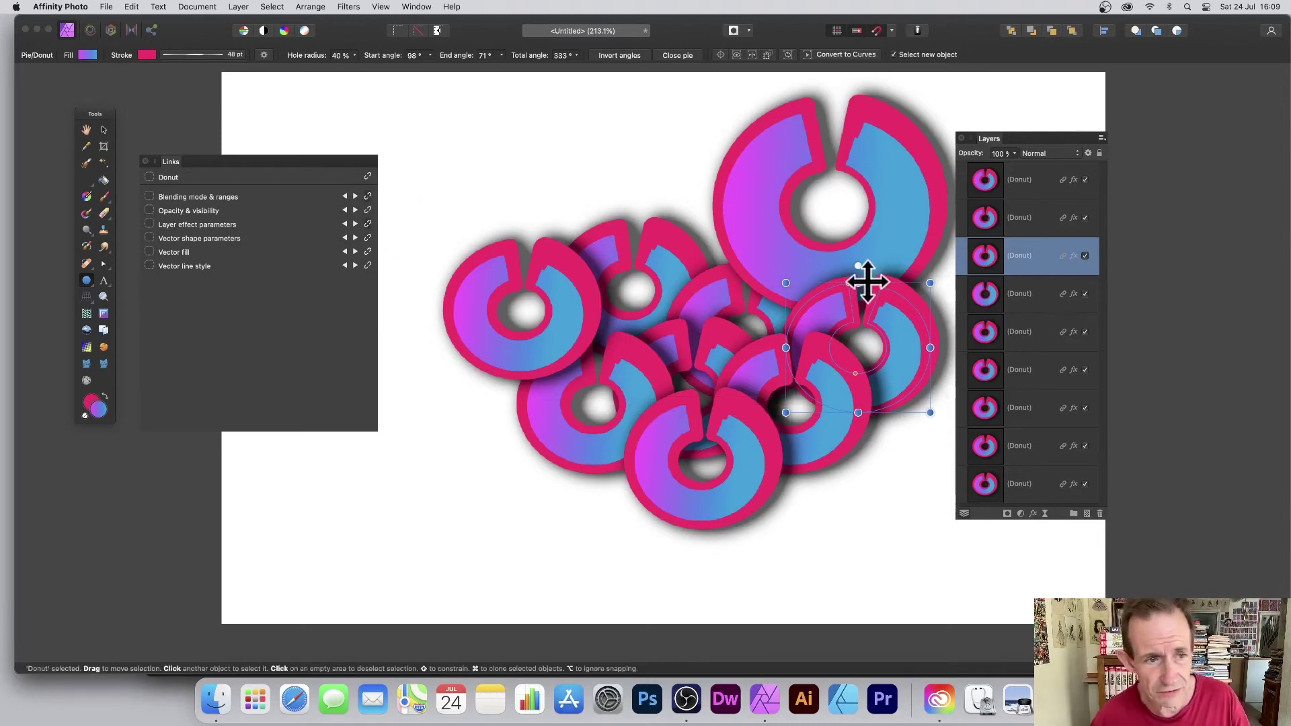
scroll(621, 239, right, 1)
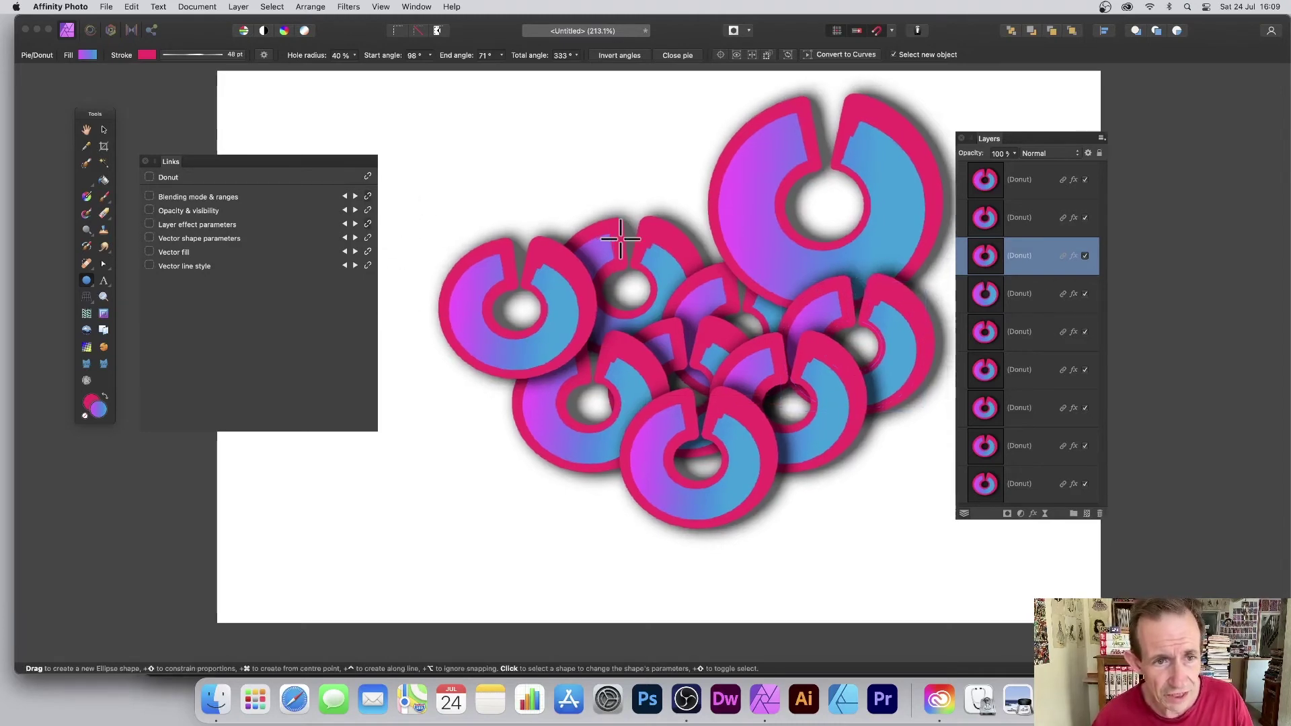
click(357, 196)
click(357, 195)
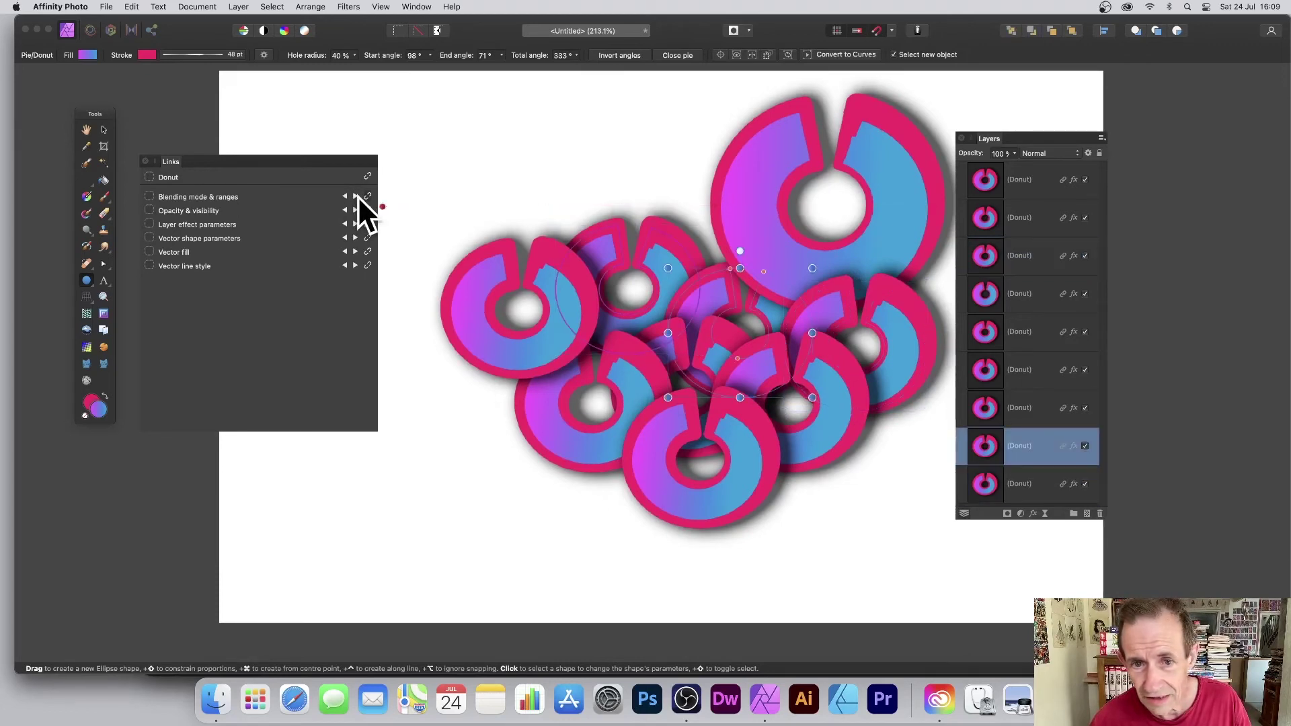
click(357, 196)
click(358, 195)
click(357, 196)
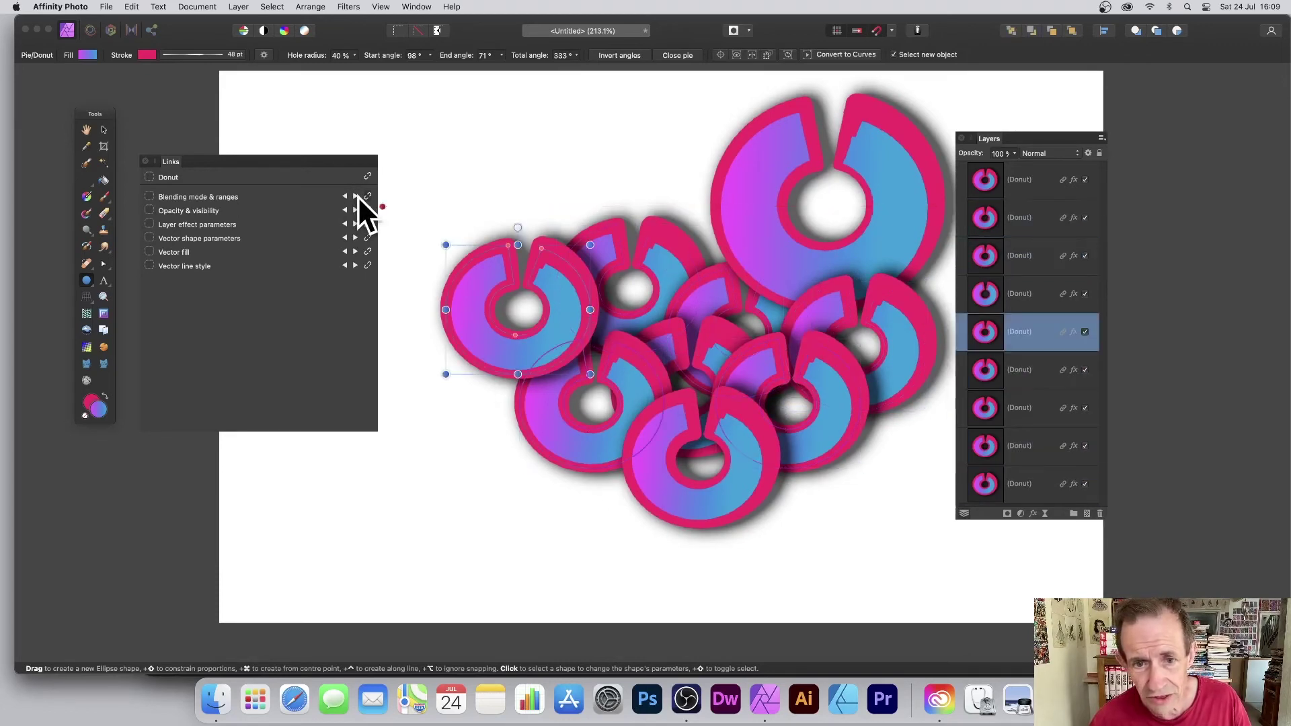
click(357, 196)
click(357, 195)
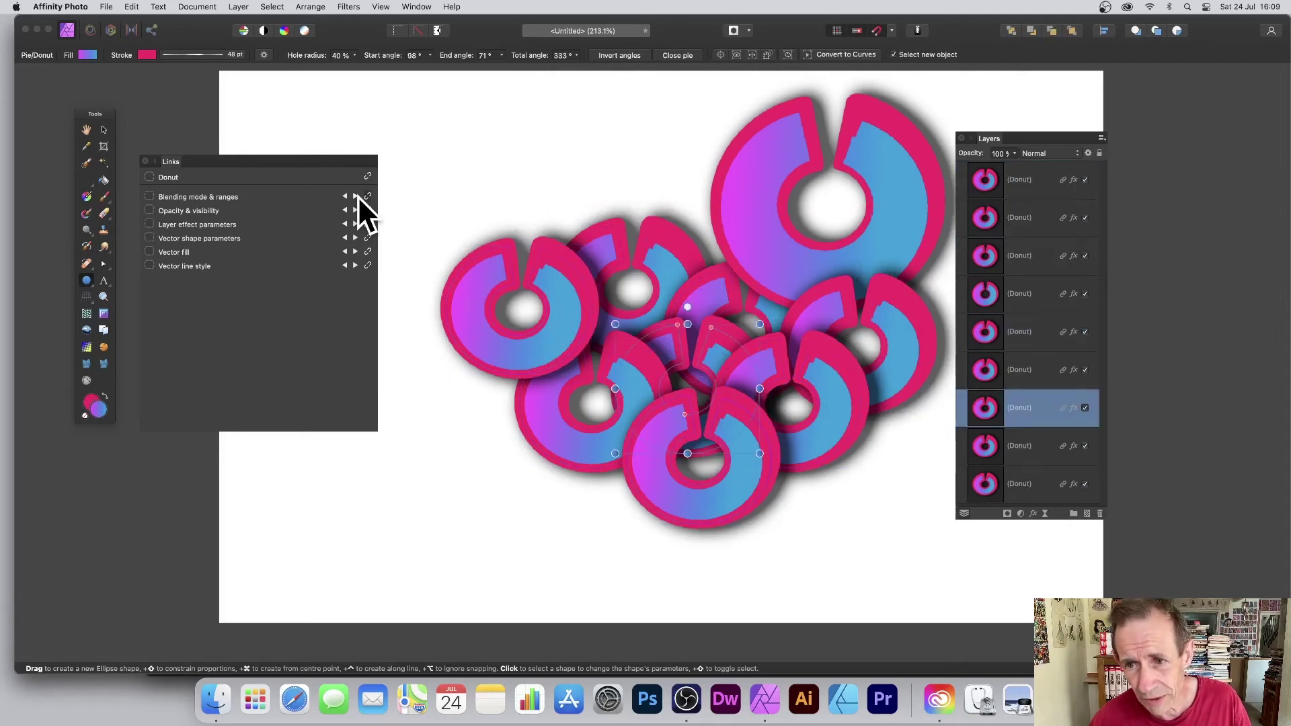
click(357, 196)
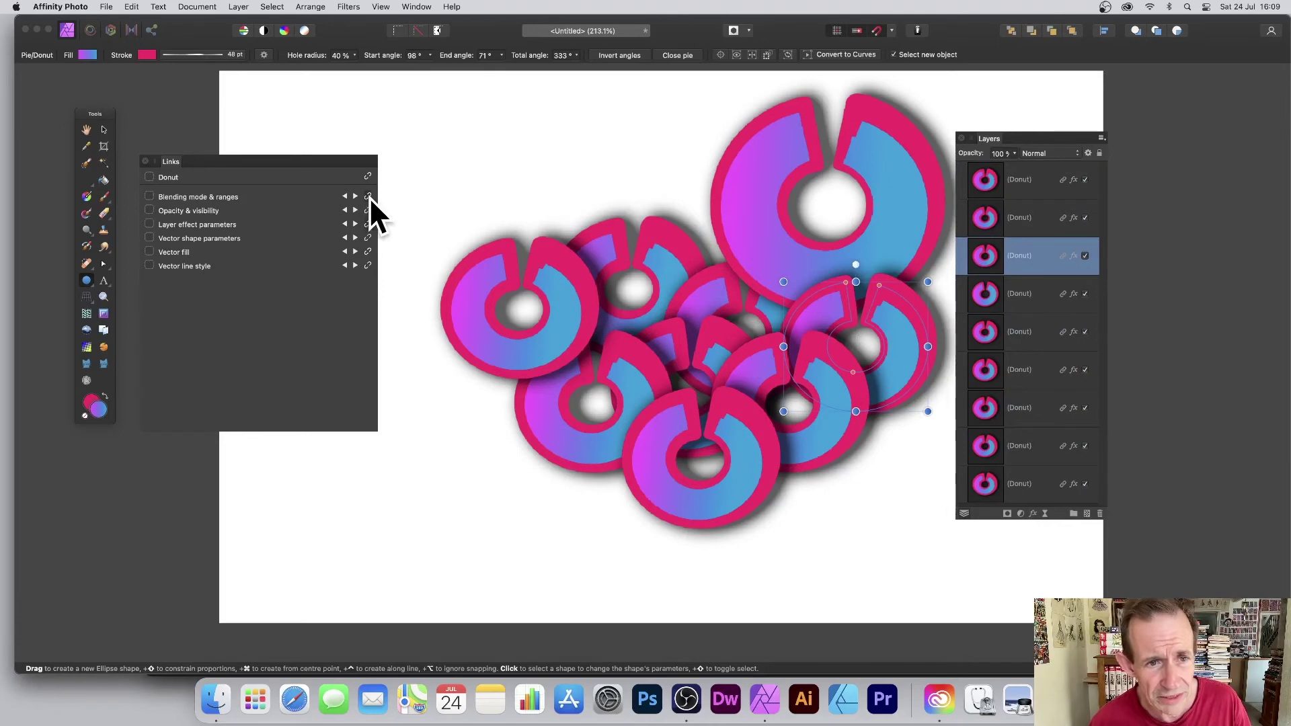
Unlink the Blending mode & ranges and Vector fill attributes of the selected smaller donut.
click(369, 196)
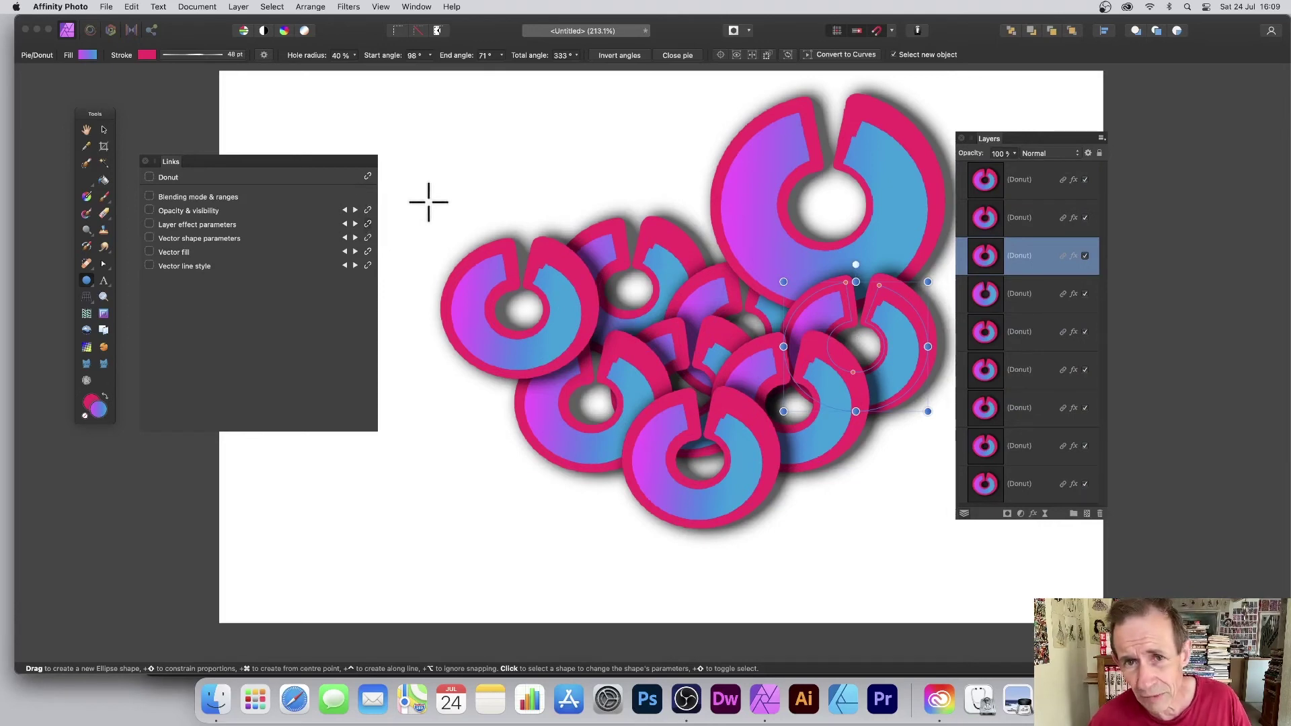
click(370, 250)
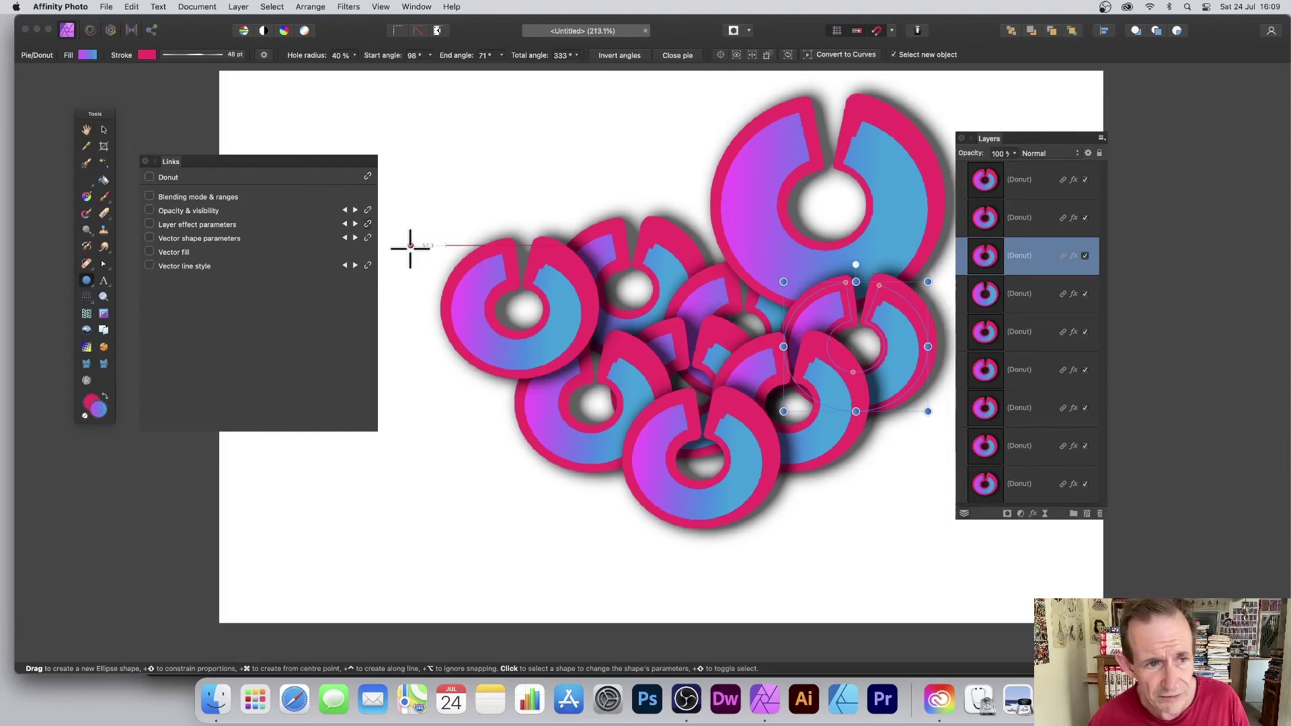
Enlarge the selected donut to about 443 × 367 px and shorten its gradient into a diagonal running up across the hole from magenta to blue.
drag(783, 282, 655, 185)
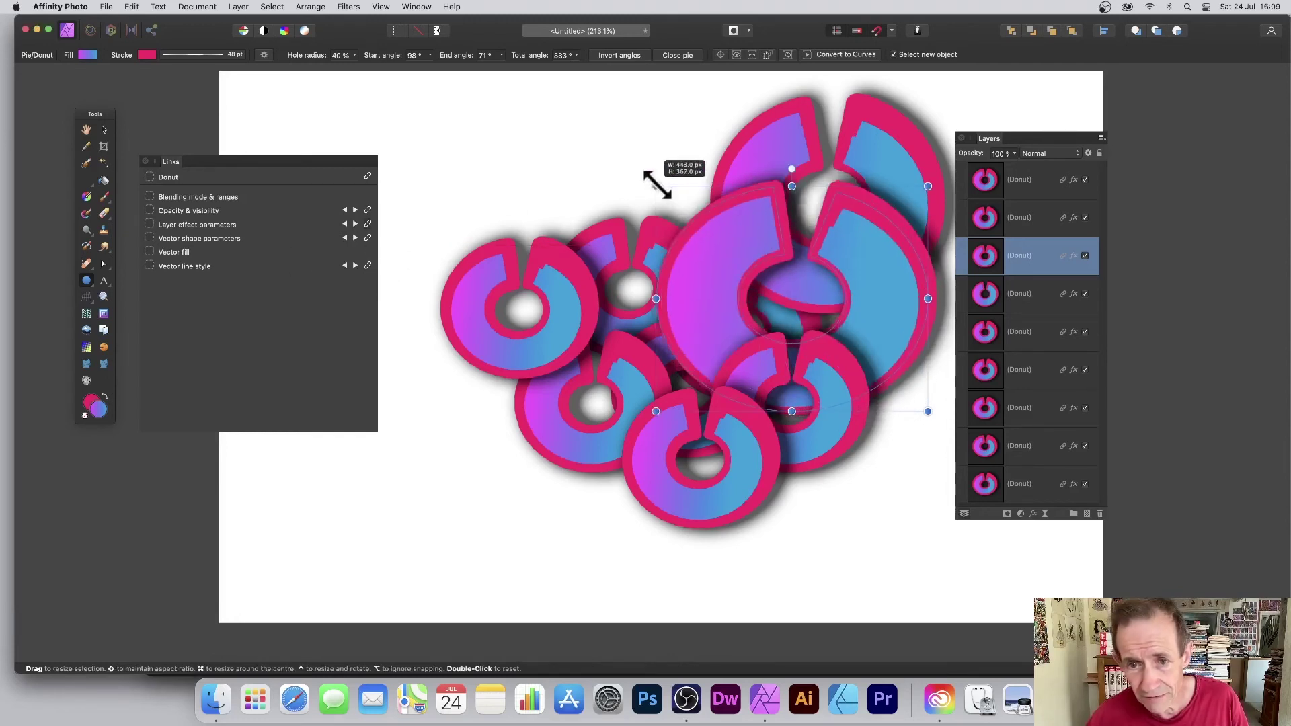
click(86, 197)
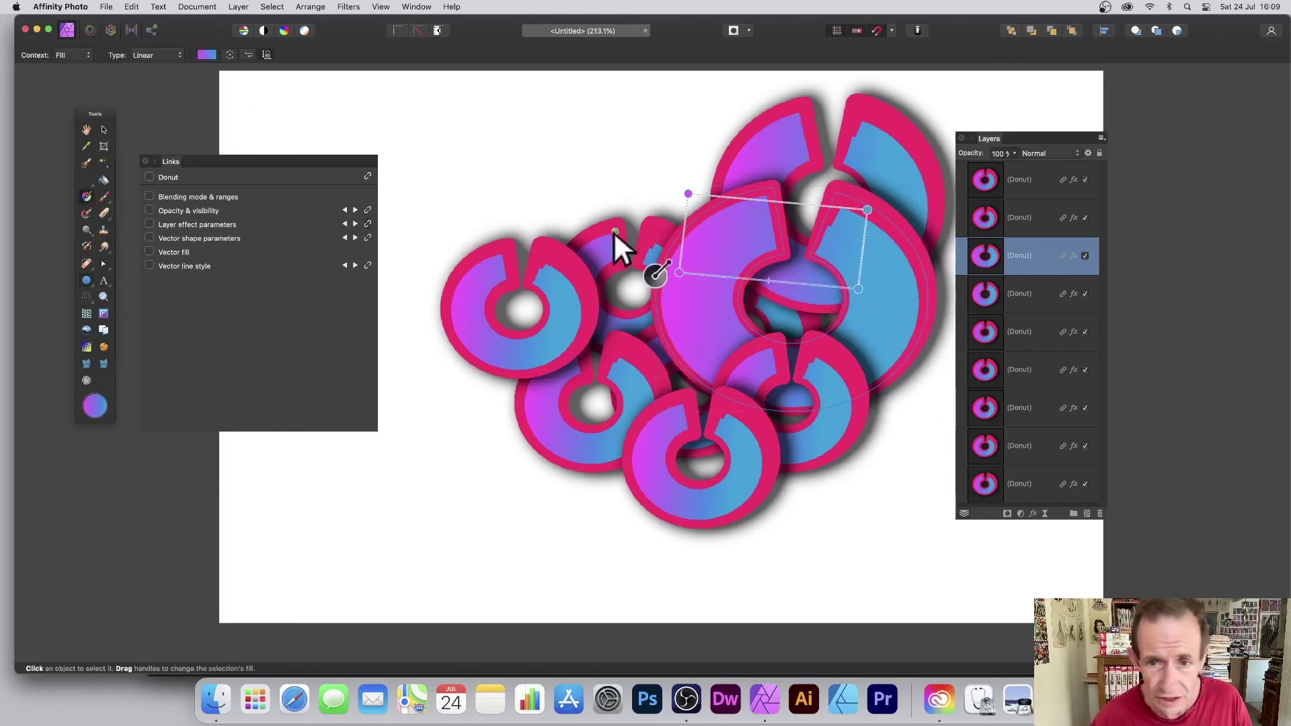
drag(680, 273, 939, 323)
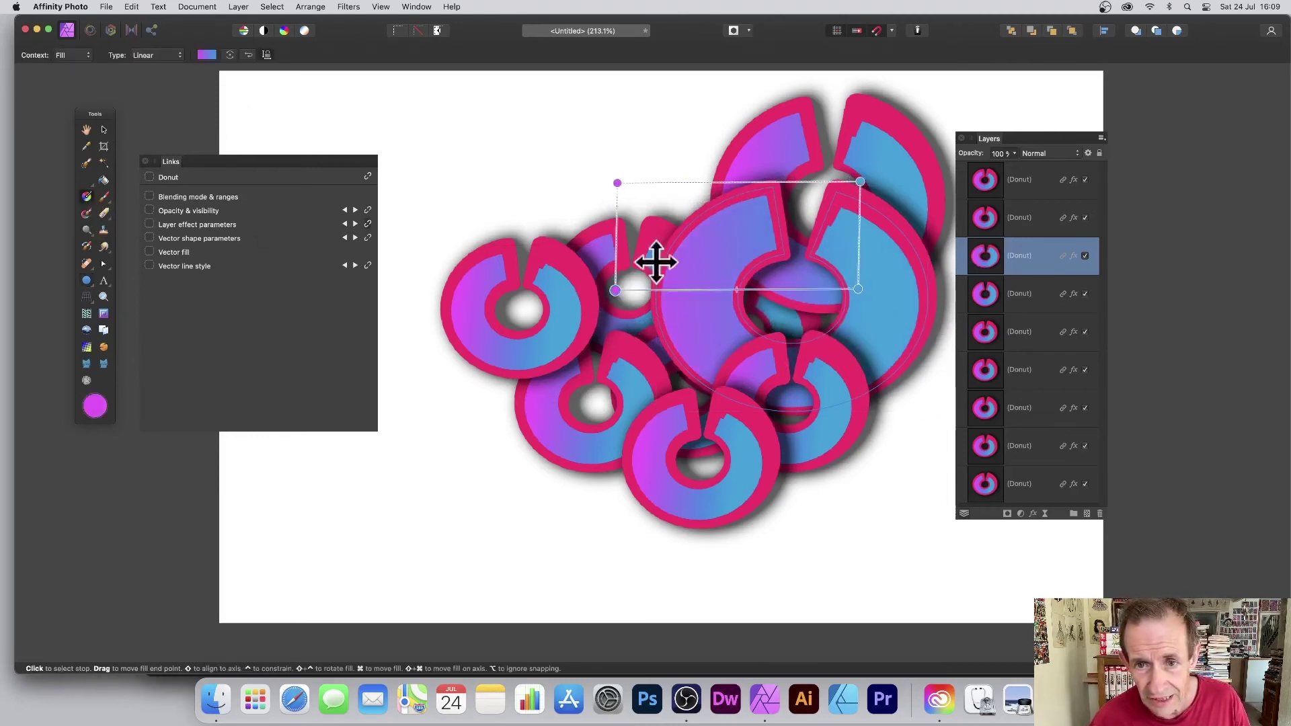
drag(655, 262, 760, 365)
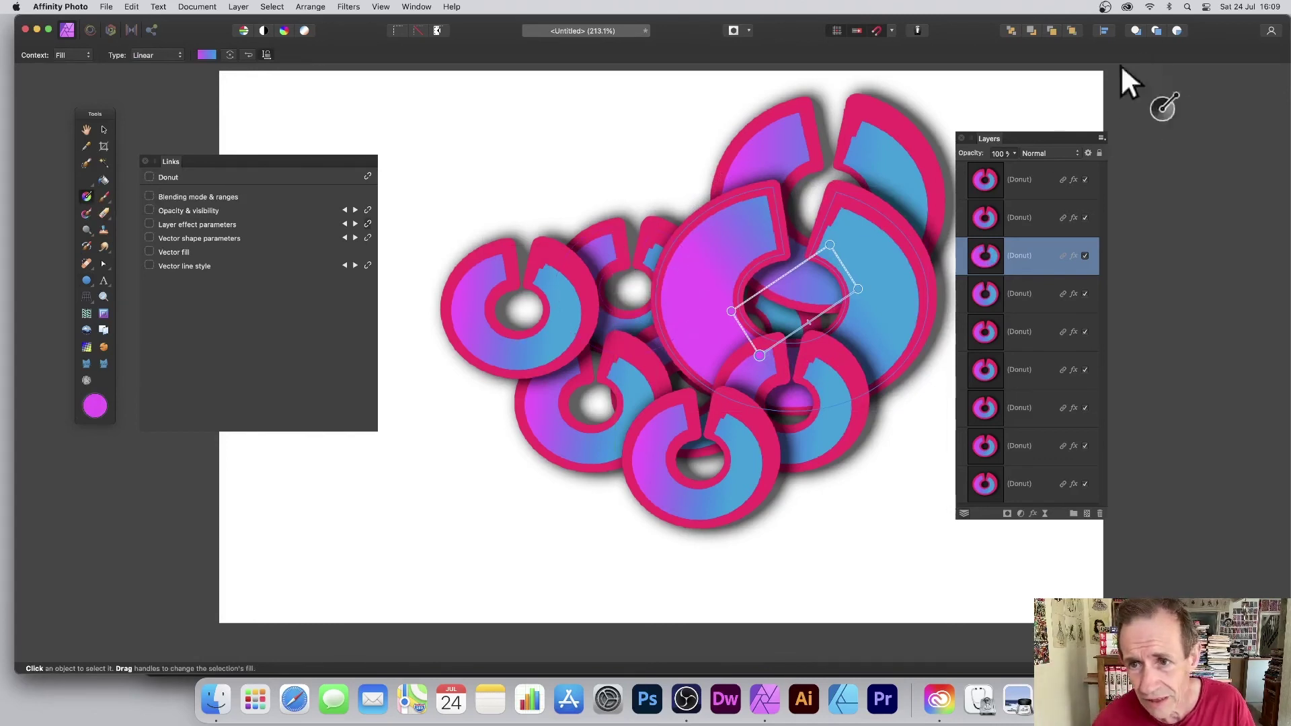
Move the Layers panel clear of the enlarged donuts.
drag(993, 139, 938, 89)
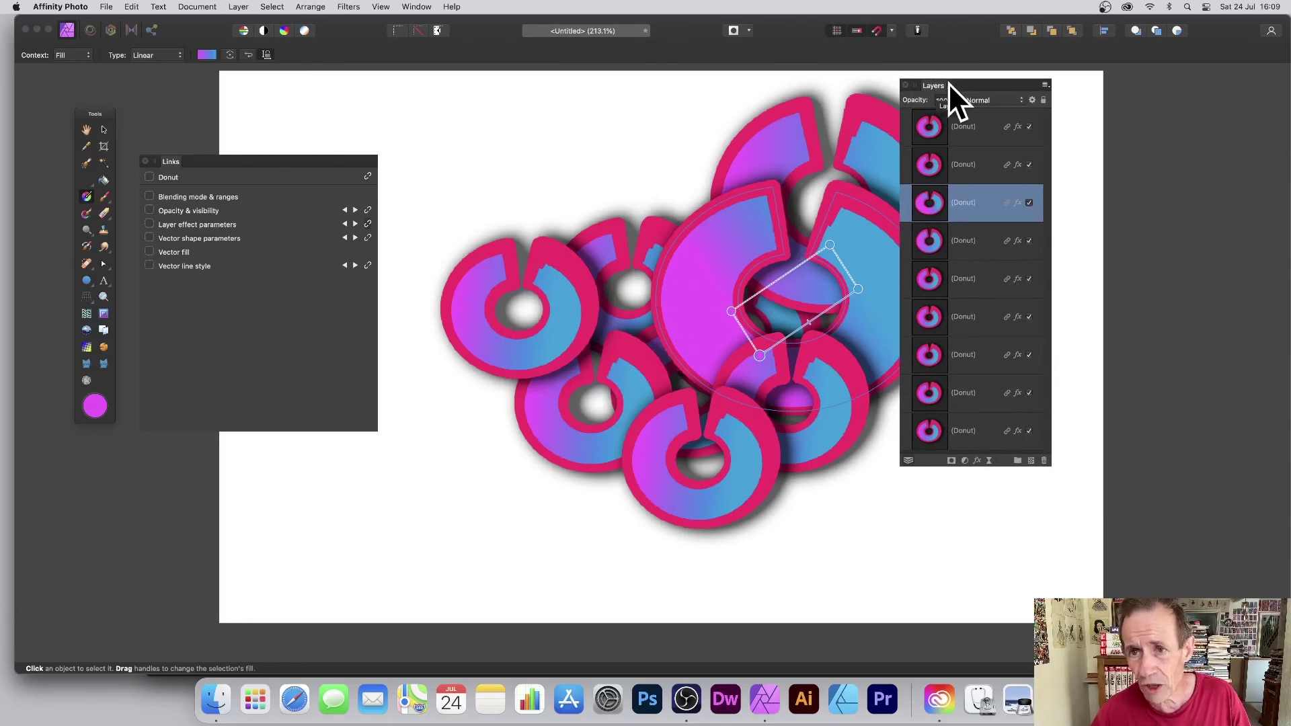
drag(936, 87, 1025, 124)
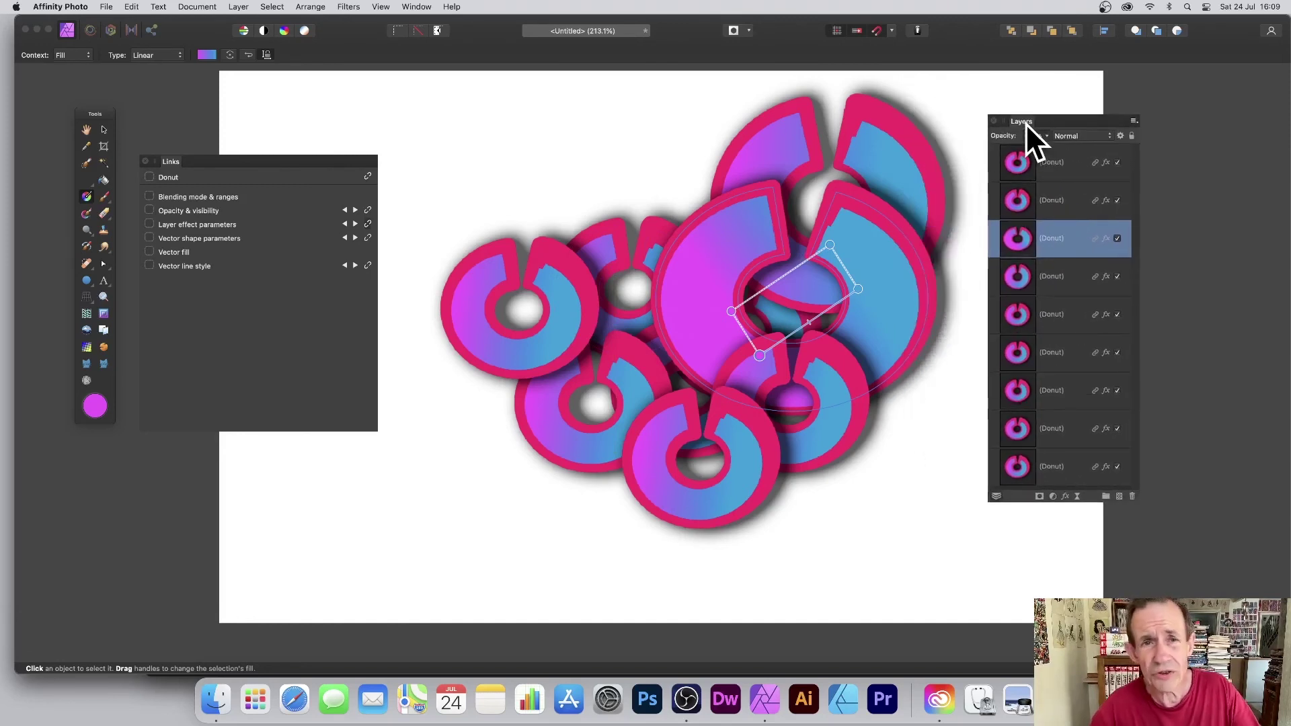